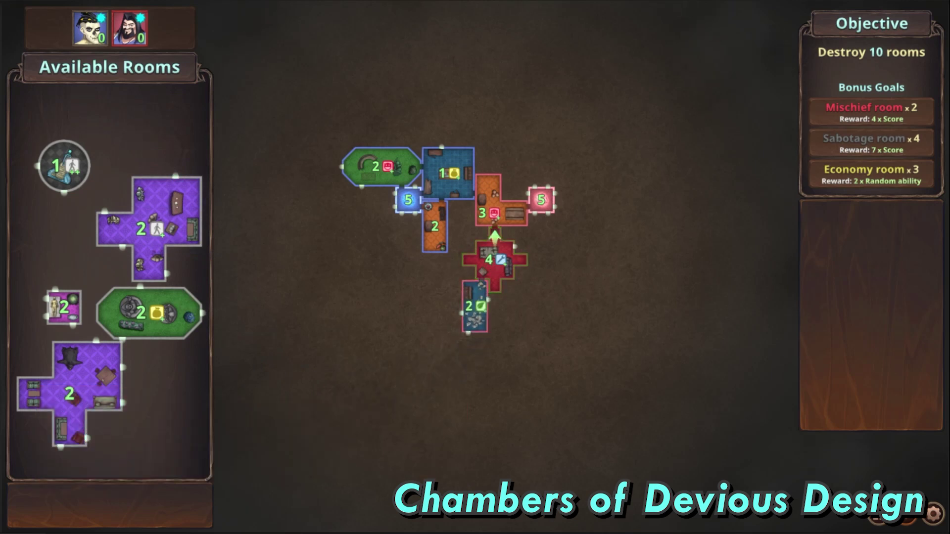
Place the purple cross-shaped room on the map just left of blue room 5.
{"action": "left_click_drag", "start_coordinate": [69, 394], "coordinate": [355, 226]}
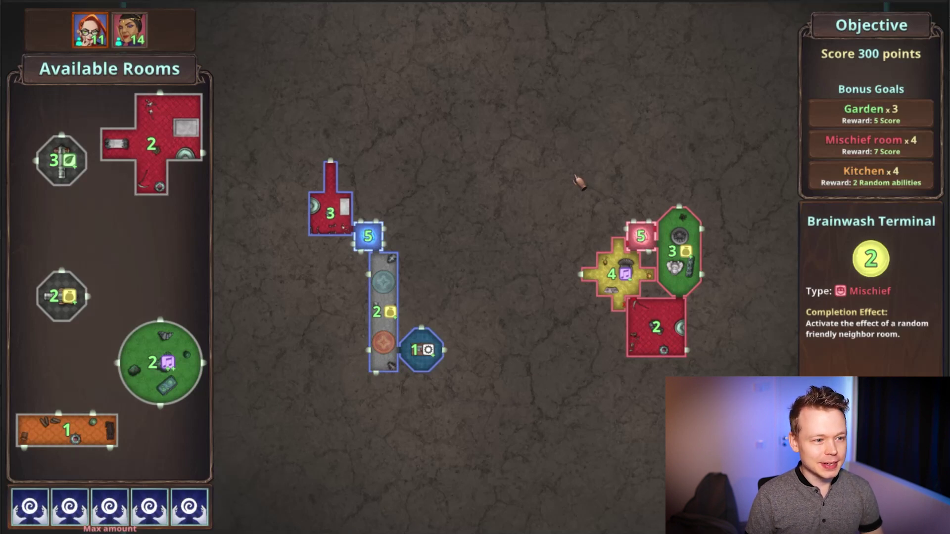
Move the view to the red 3 room and set the orange 1 room directly above it.
{"action": "key", "text": "a"}
{"action": "key", "text": "w"}
{"action": "key", "text": "a"}
{"action": "key", "text": "s"}
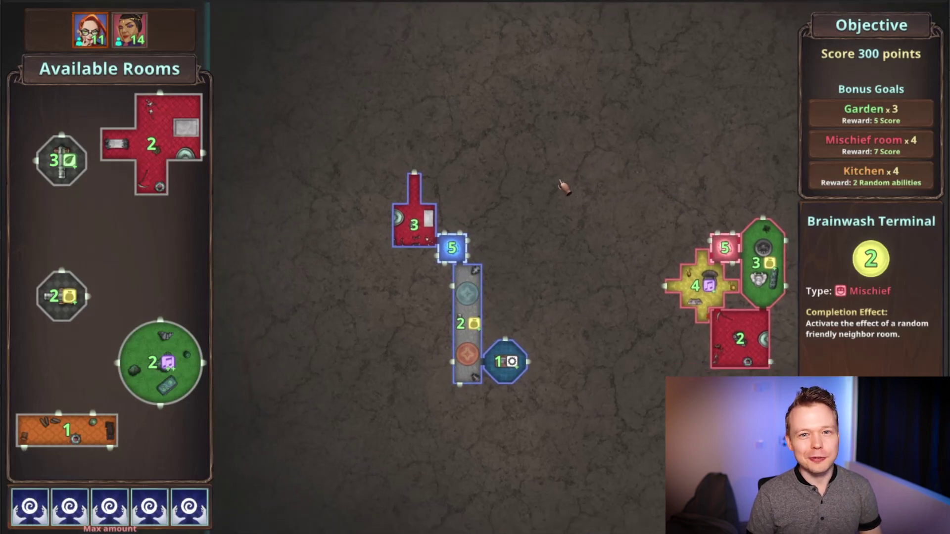
{"action": "scroll", "coordinate": [480, 234], "scroll_direction": "up", "scroll_amount": 1}
{"action": "mouse_move", "coordinate": [371, 250]}
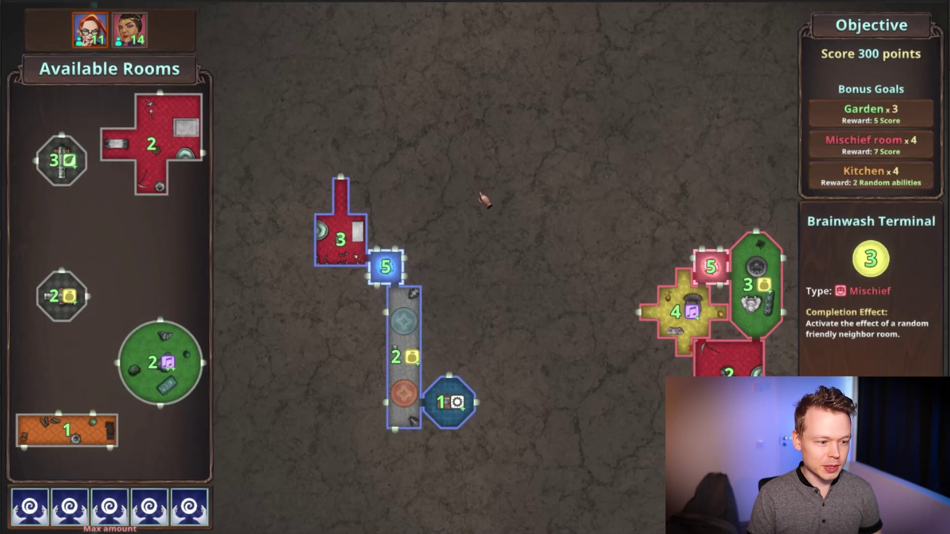
{"action": "left_click_drag", "start_coordinate": [67, 430], "coordinate": [386, 159]}
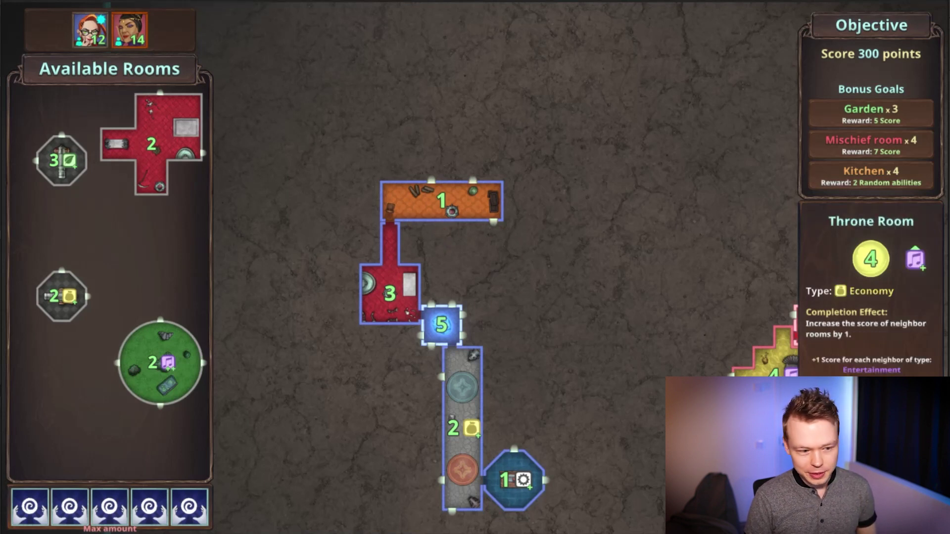
{"action": "left_click", "coordinate": [189, 506]}
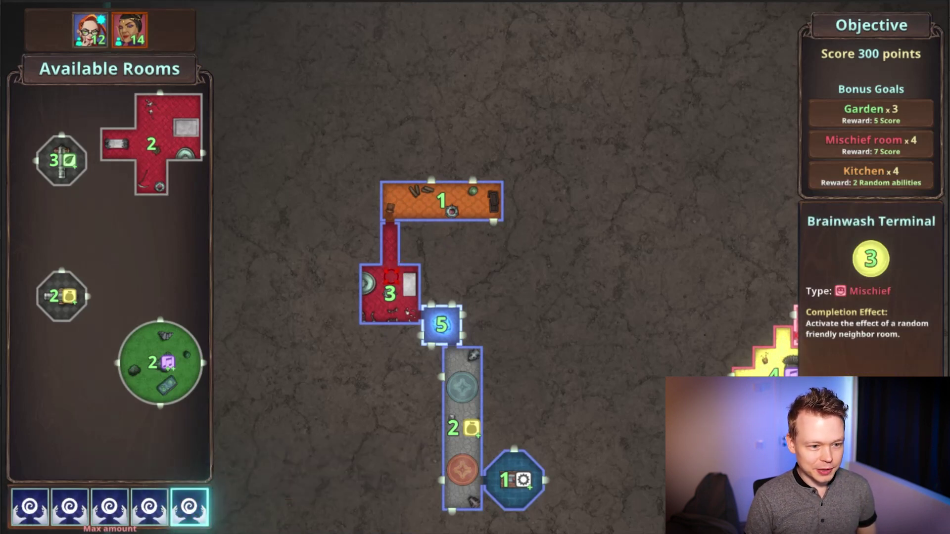
Centre the right cluster and use Hidden Potential on red room 2.
{"action": "right_click", "coordinate": [465, 289]}
{"action": "key", "text": "d"}
{"action": "key", "text": "s"}
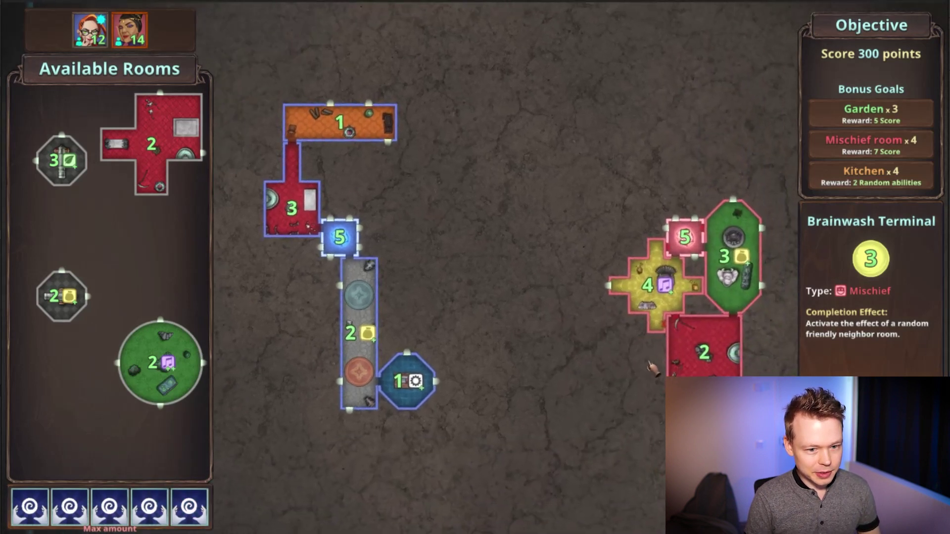
{"action": "key", "text": "d"}
{"action": "key", "text": "s"}
{"action": "left_click", "coordinate": [190, 506]}
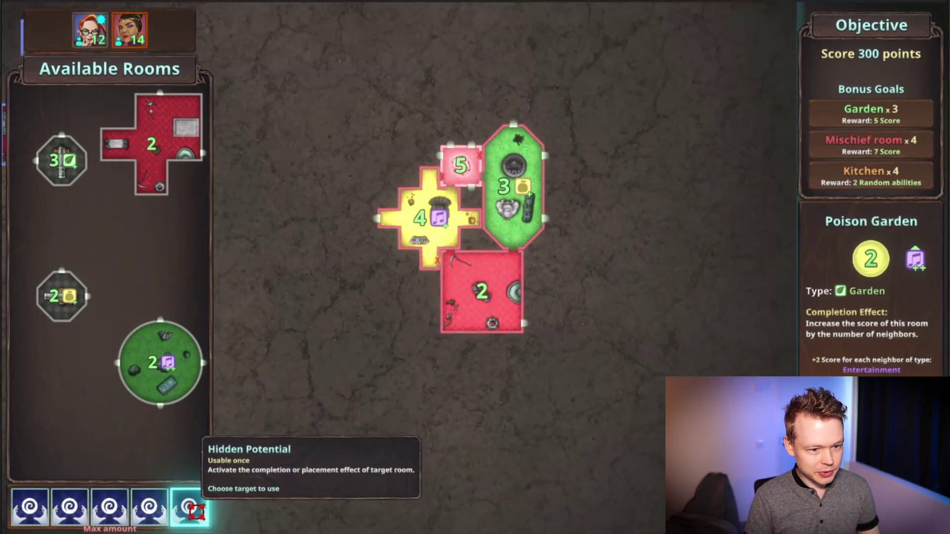
{"action": "left_click", "coordinate": [500, 295]}
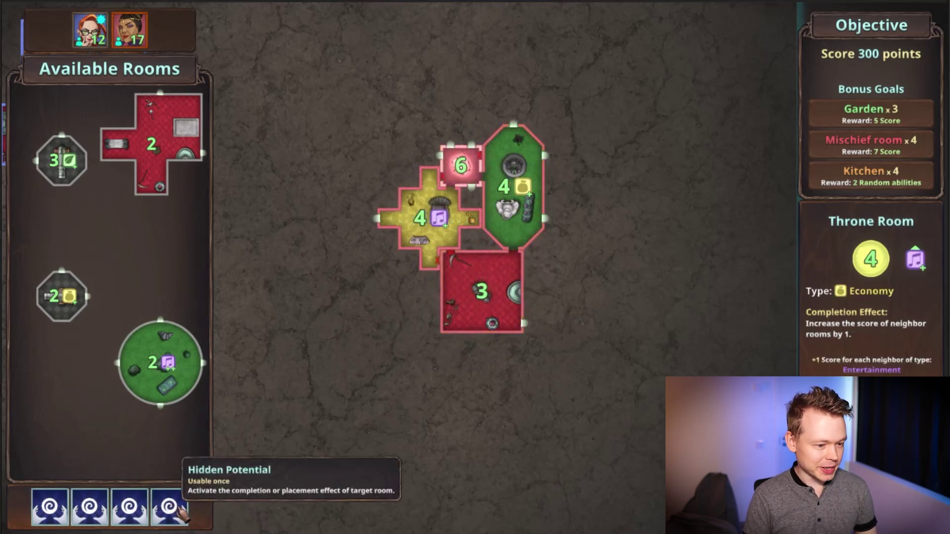
{"action": "left_click", "coordinate": [181, 513]}
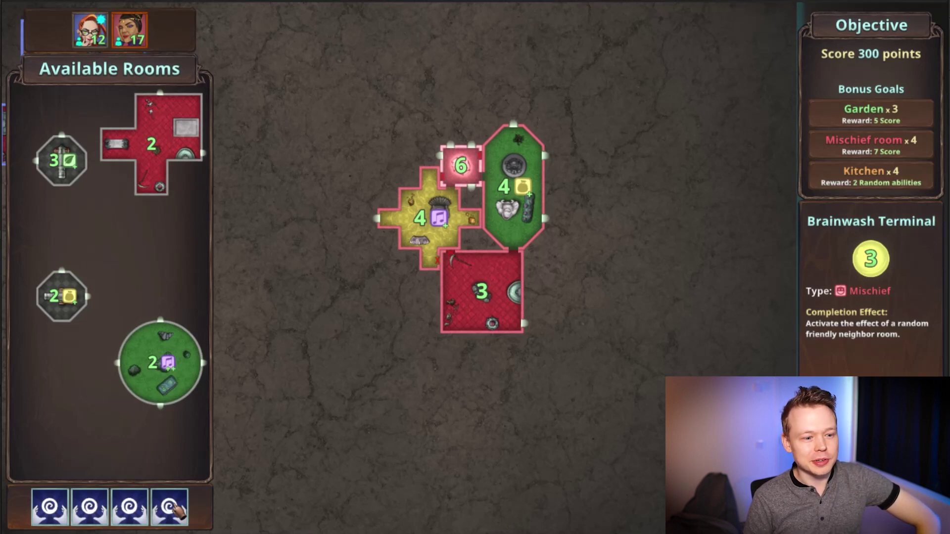
Use Hidden Potential on red room 3, raising the score to 20.
{"action": "left_click", "coordinate": [174, 506]}
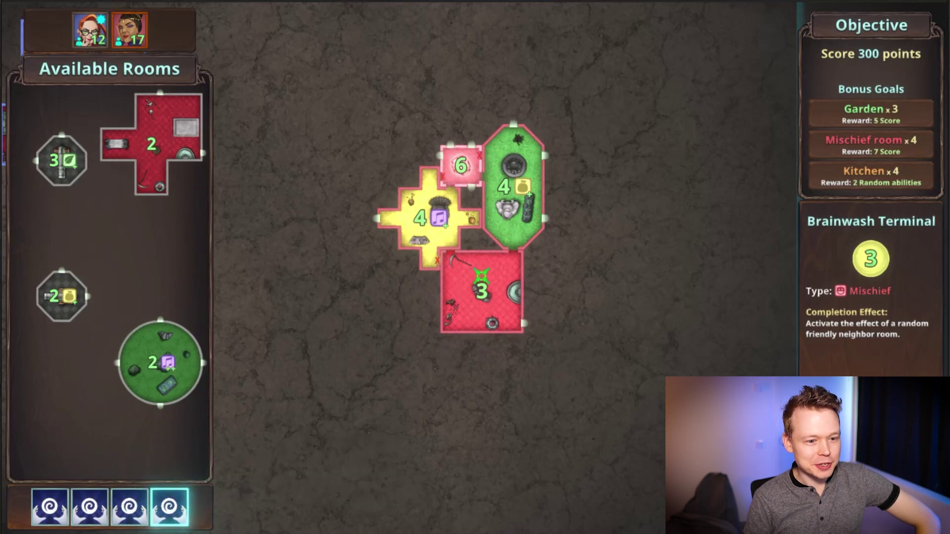
{"action": "left_click", "coordinate": [494, 282]}
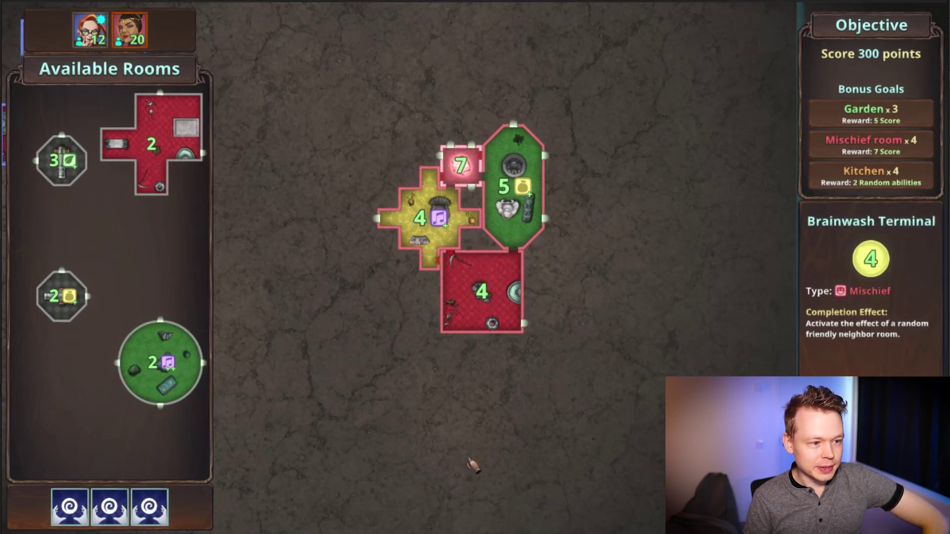
{"action": "left_click", "coordinate": [149, 507]}
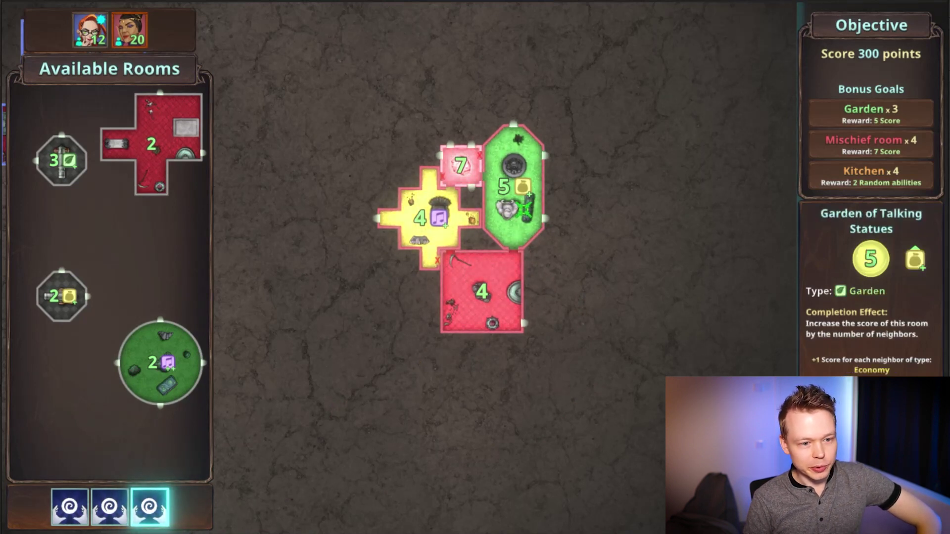
Trigger Hidden Potential twice on the green garden room.
{"action": "left_click", "coordinate": [524, 213]}
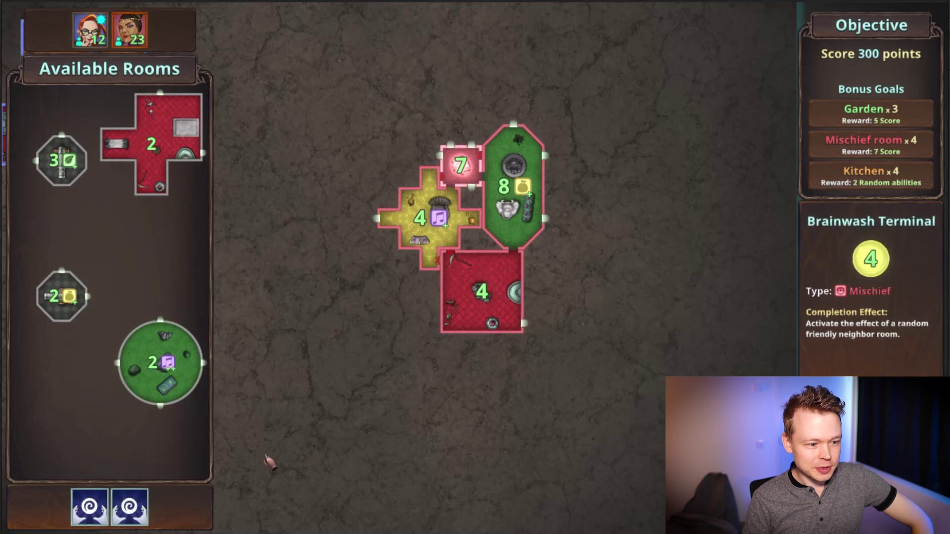
{"action": "left_click", "coordinate": [129, 507]}
{"action": "left_click", "coordinate": [525, 215]}
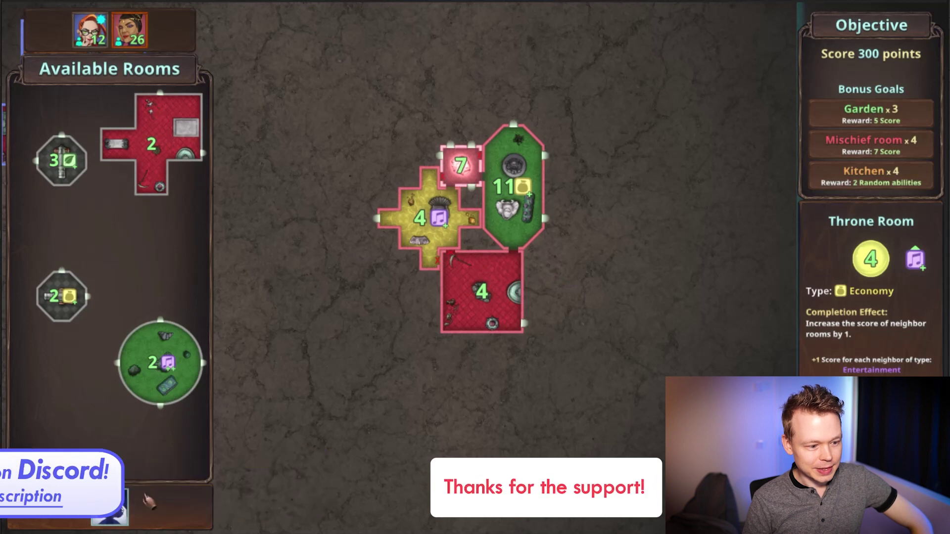
Trigger Hidden Potential on the yellow room and red room 6, bringing the total to 35.
{"action": "left_click", "coordinate": [119, 518]}
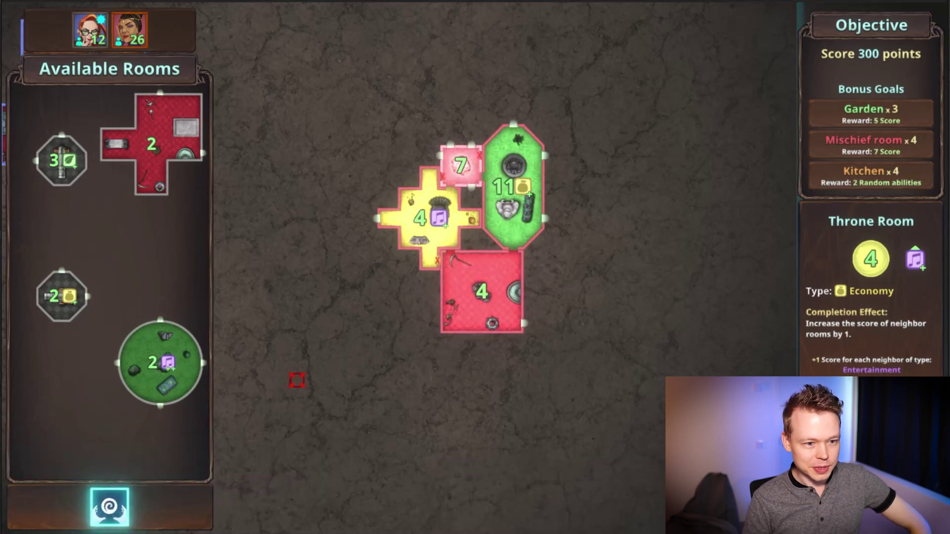
{"action": "left_click", "coordinate": [410, 213]}
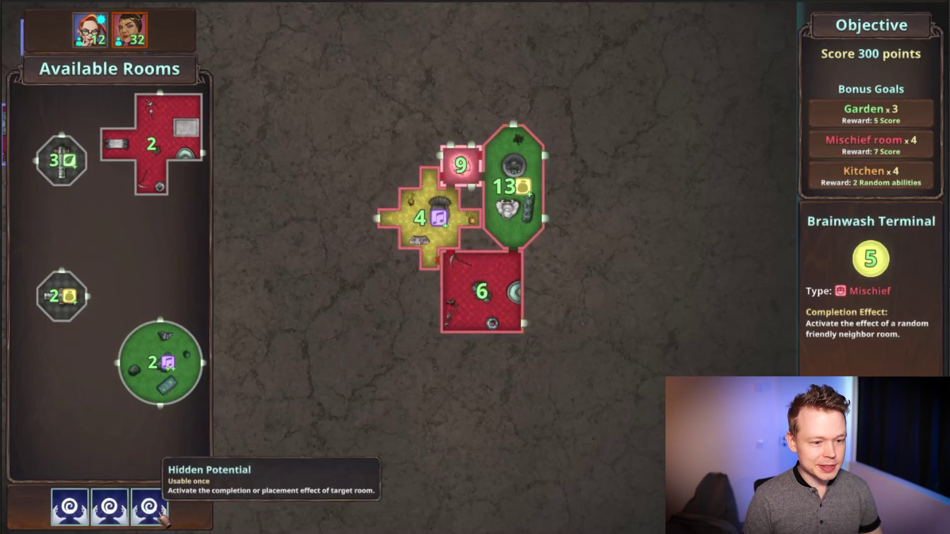
{"action": "left_click", "coordinate": [150, 506]}
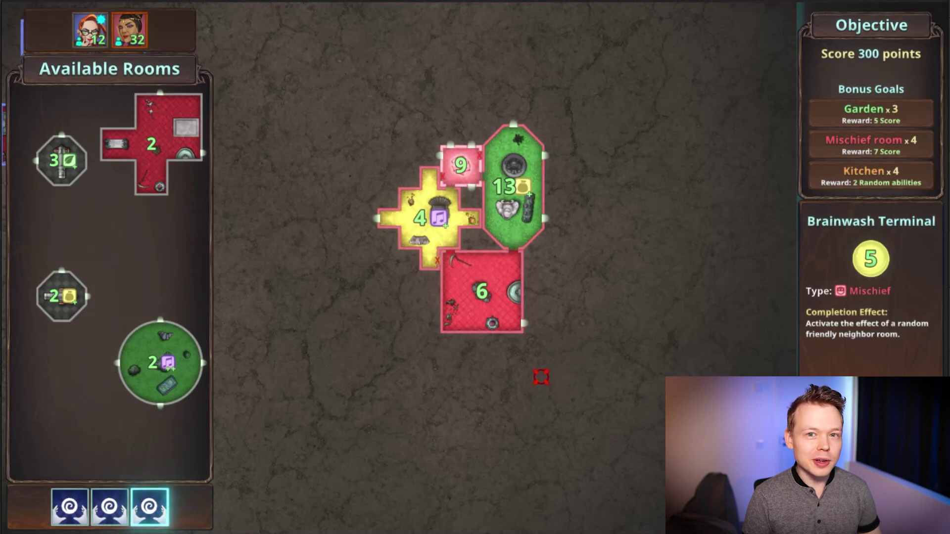
{"action": "left_click", "coordinate": [500, 280]}
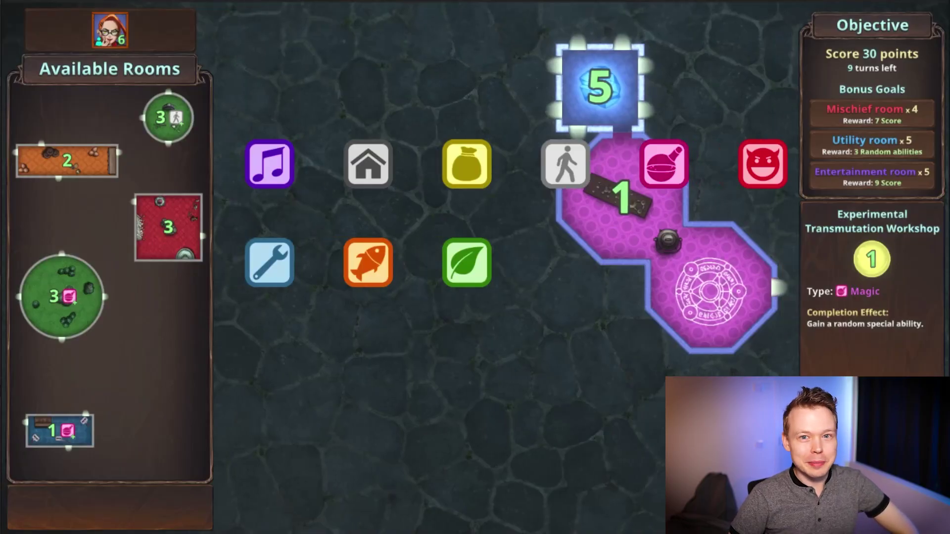
In paint.net, recolour the magenta potion icon purple with the Recolor tool.
{"action": "key", "text": "alt+Tab"}
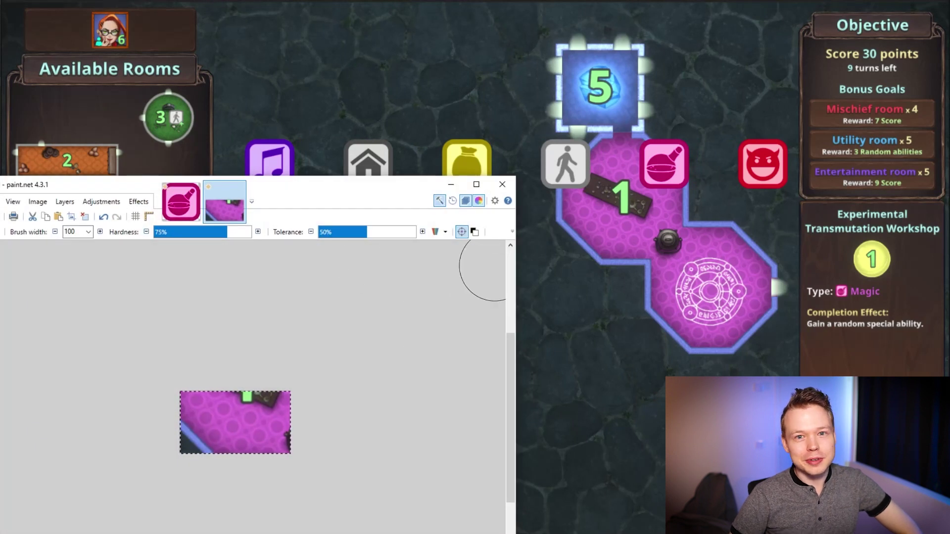
{"action": "key", "text": "k"}
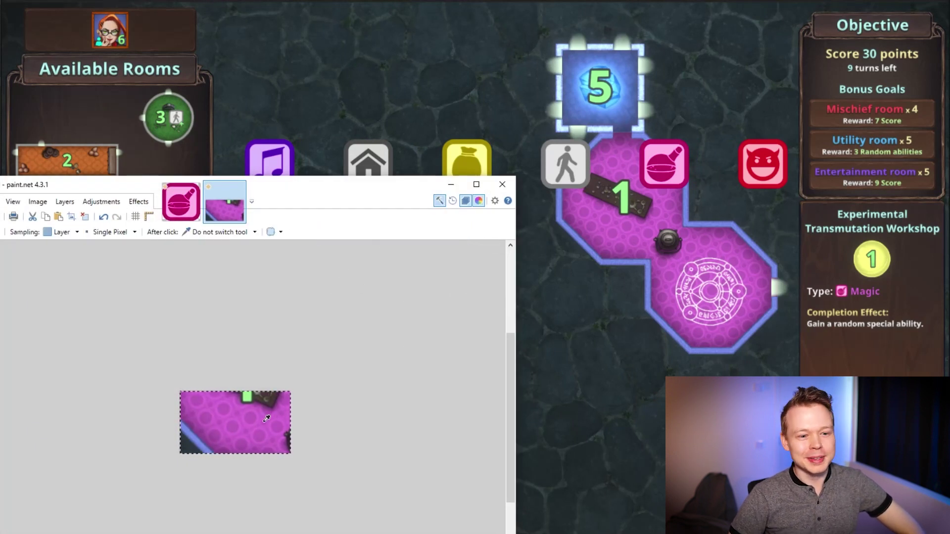
{"action": "left_click", "coordinate": [181, 201]}
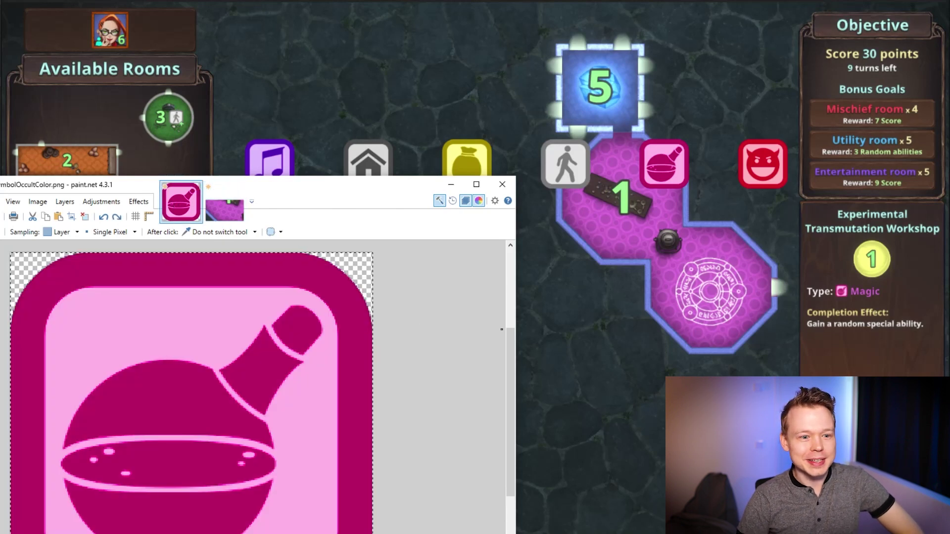
{"action": "key", "text": "r"}
{"action": "mouse_move", "coordinate": [110, 350]}
{"action": "left_mouse_down"}
{"action": "mouse_move", "coordinate": [95, 318]}
{"action": "mouse_move", "coordinate": [230, 275]}
{"action": "mouse_move", "coordinate": [198, 475]}
{"action": "mouse_move", "coordinate": [392, 477]}
{"action": "left_mouse_up"}
{"action": "key", "text": "ctrl+z"}
{"action": "mouse_move", "coordinate": [322, 310]}
{"action": "left_mouse_down"}
{"action": "mouse_move", "coordinate": [286, 269]}
{"action": "mouse_move", "coordinate": [158, 376]}
{"action": "mouse_move", "coordinate": [296, 341]}
{"action": "mouse_move", "coordinate": [340, 357]}
{"action": "mouse_move", "coordinate": [277, 519]}
{"action": "mouse_move", "coordinate": [356, 495]}
{"action": "left_mouse_up"}
{"action": "scroll", "coordinate": [357, 495], "scroll_direction": "down", "scroll_amount": 1}
{"action": "mouse_move", "coordinate": [356, 455]}
{"action": "left_mouse_down"}
{"action": "mouse_move", "coordinate": [146, 420]}
{"action": "mouse_move", "coordinate": [54, 474]}
{"action": "mouse_move", "coordinate": [65, 495]}
{"action": "left_mouse_up"}
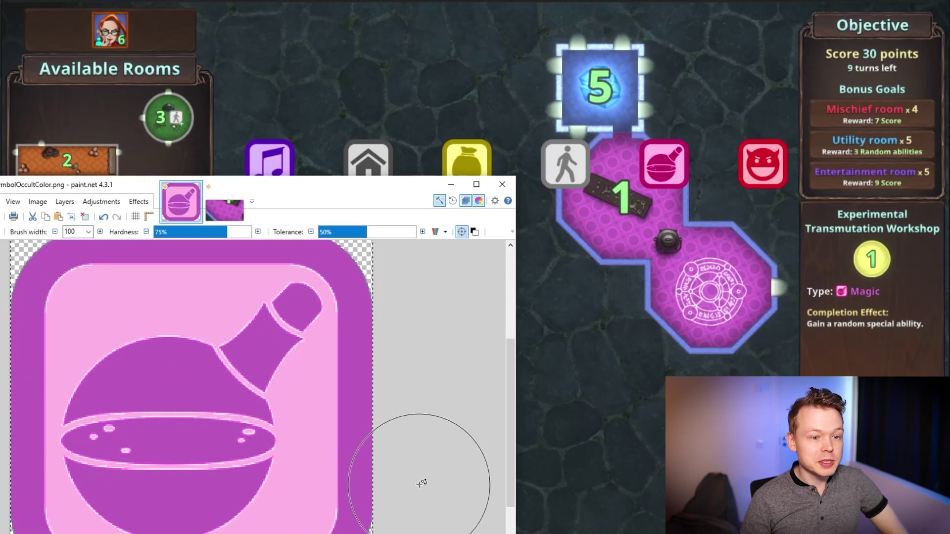
Save the recoloured potion icon and go back to the game.
{"action": "key", "text": "ctrl+s"}
{"action": "key", "text": "Return"}
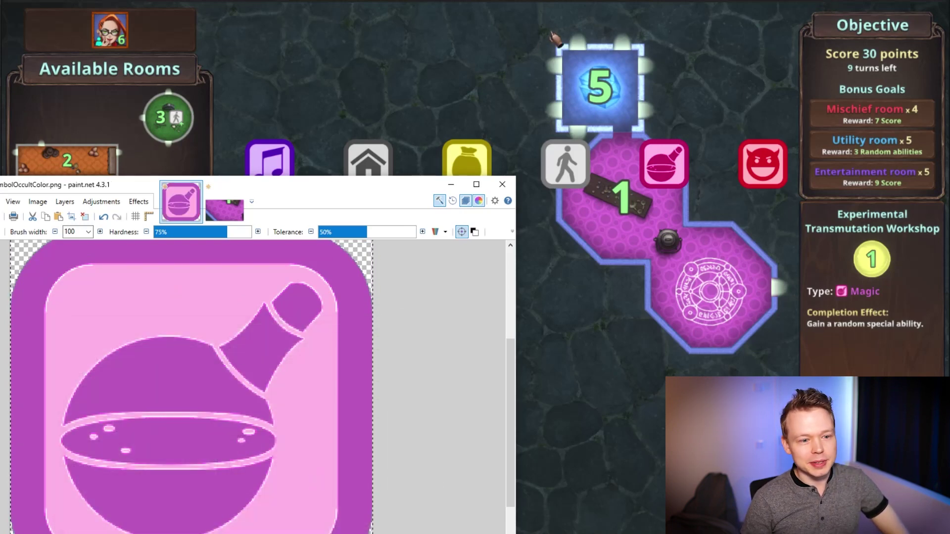
{"action": "key", "text": "alt+Tab"}
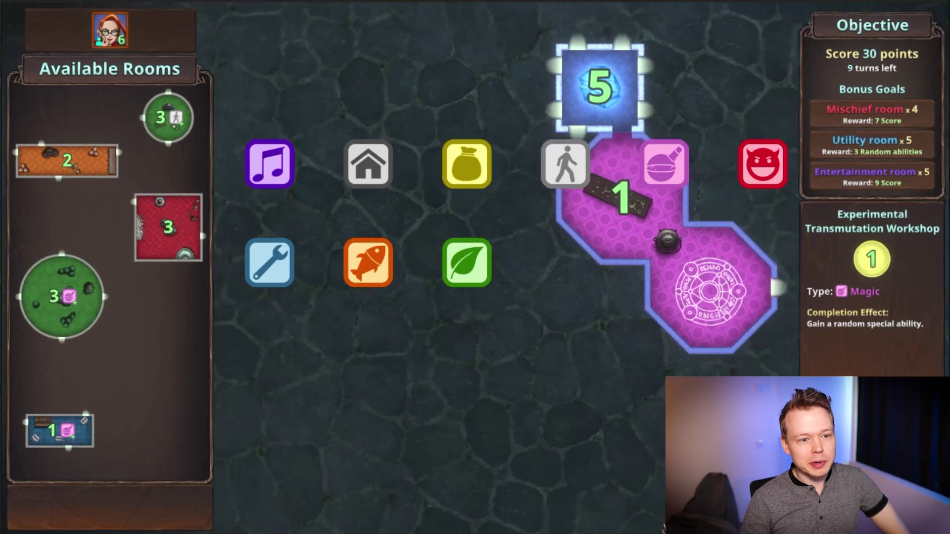
{"action": "scroll", "coordinate": [661, 528], "scroll_direction": "down", "scroll_amount": 5}
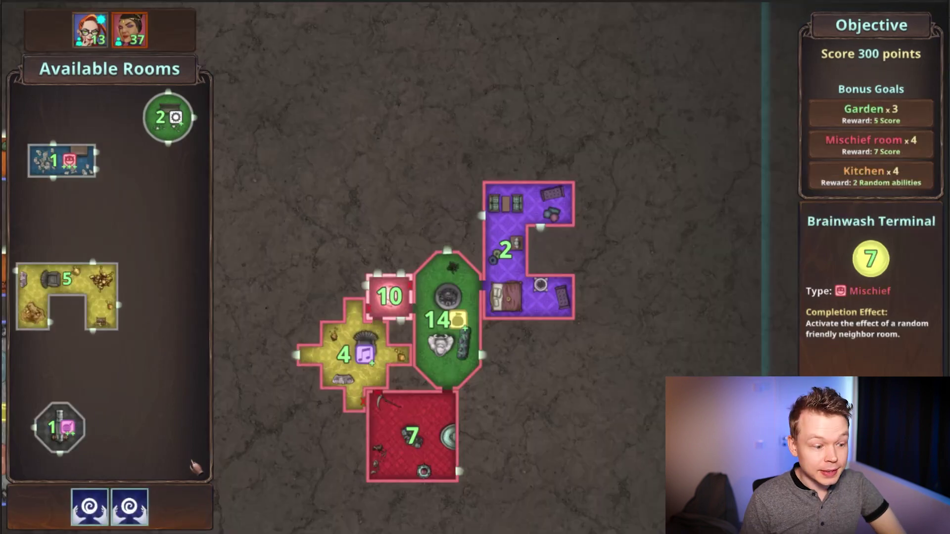
Use Hidden Potential on the purple room so Choose one offers three room types.
{"action": "left_click", "coordinate": [129, 507]}
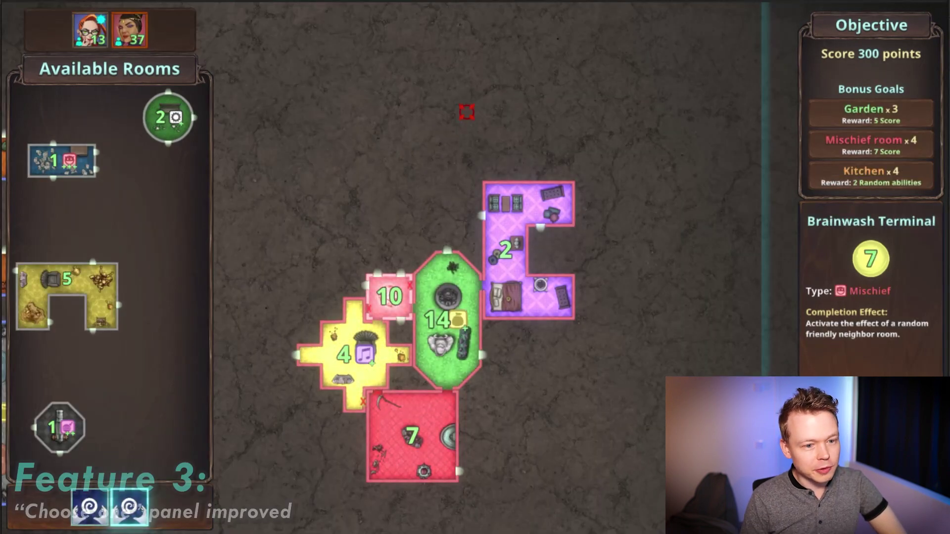
{"action": "left_click", "coordinate": [542, 198]}
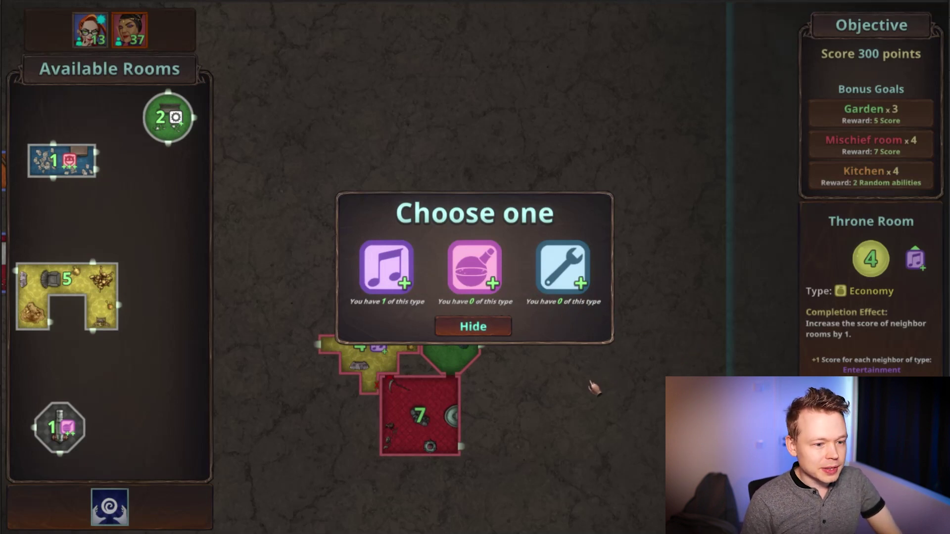
Close the Choose one panel and begin a new game with the Score 70 points objective.
{"action": "mouse_move", "coordinate": [445, 354]}
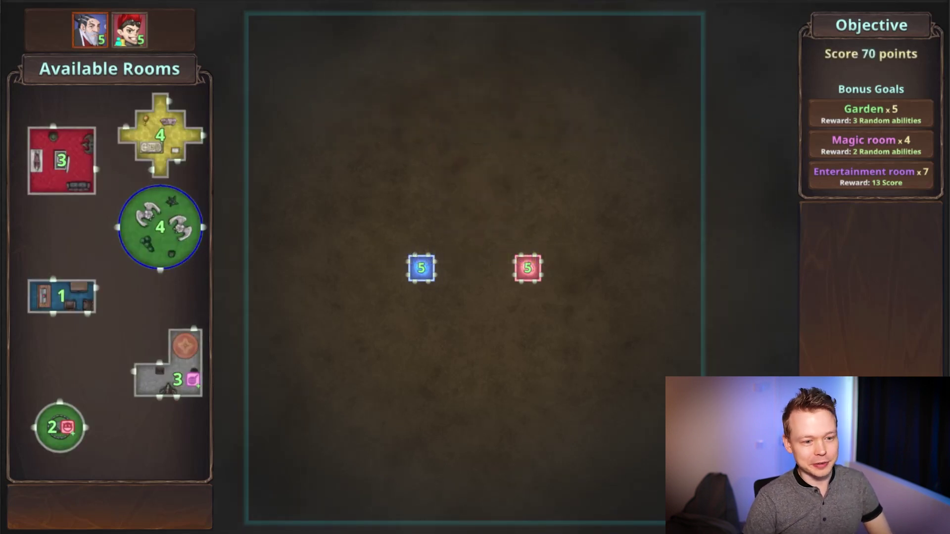
Put garden room 4 on the board between the blue and red start tiles.
{"action": "left_click_drag", "start_coordinate": [160, 227], "coordinate": [474, 261]}
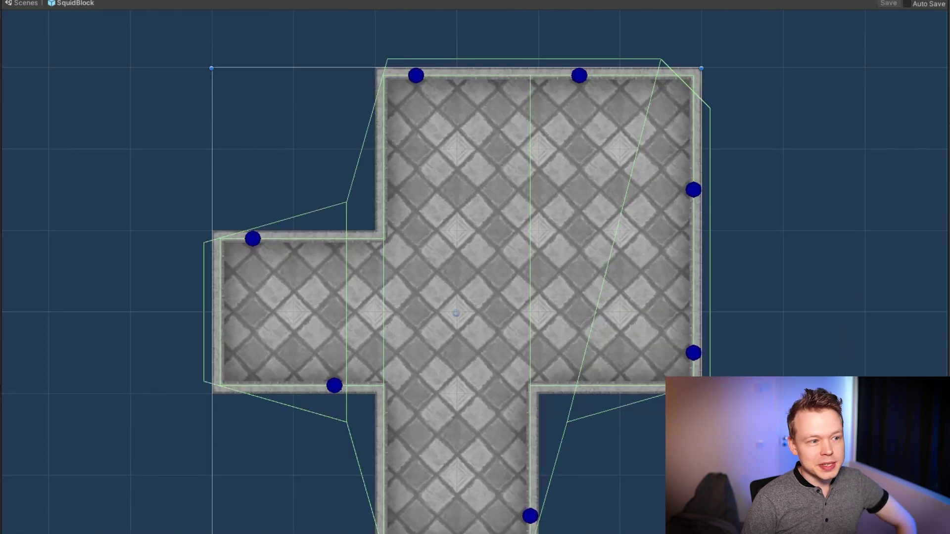
Pan the Unity Scene view to centre the 2x4 room prefab.
{"action": "scroll", "coordinate": [682, 437], "scroll_direction": "down", "scroll_amount": 3}
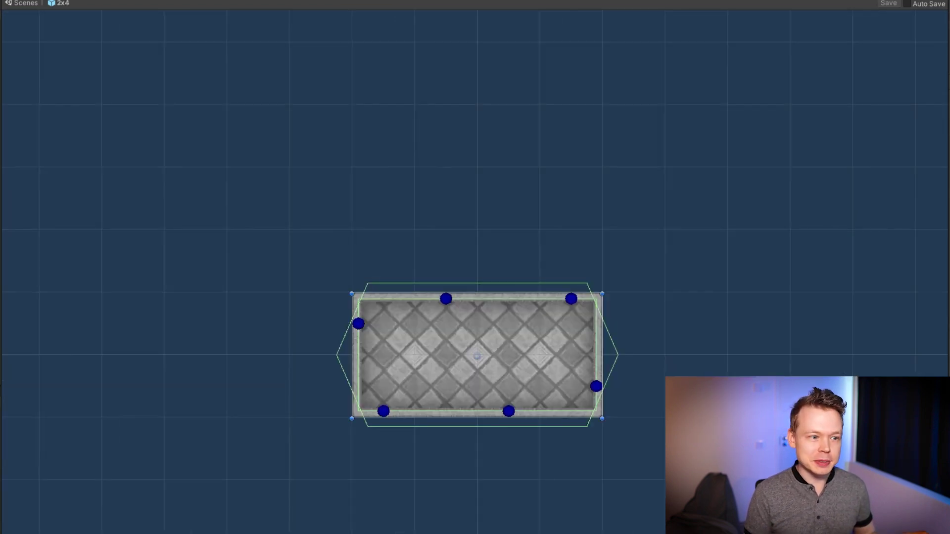
{"action": "middle_click_drag", "start_coordinate": [736, 378], "coordinate": [785, 307]}
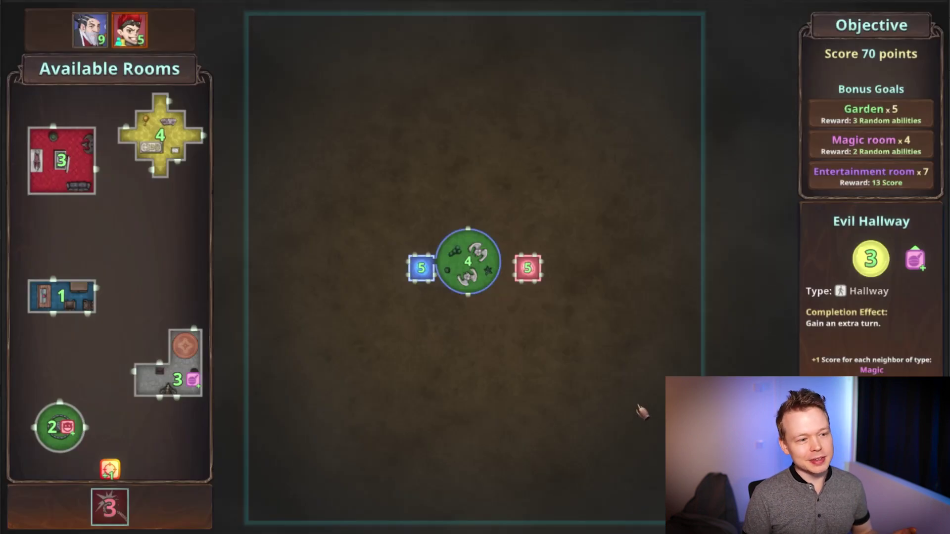
Place the red 3 room beside pink room 5 and the grey L-shaped 3 room below the garden.
{"action": "scroll", "coordinate": [544, 414], "scroll_direction": "up", "scroll_amount": 2}
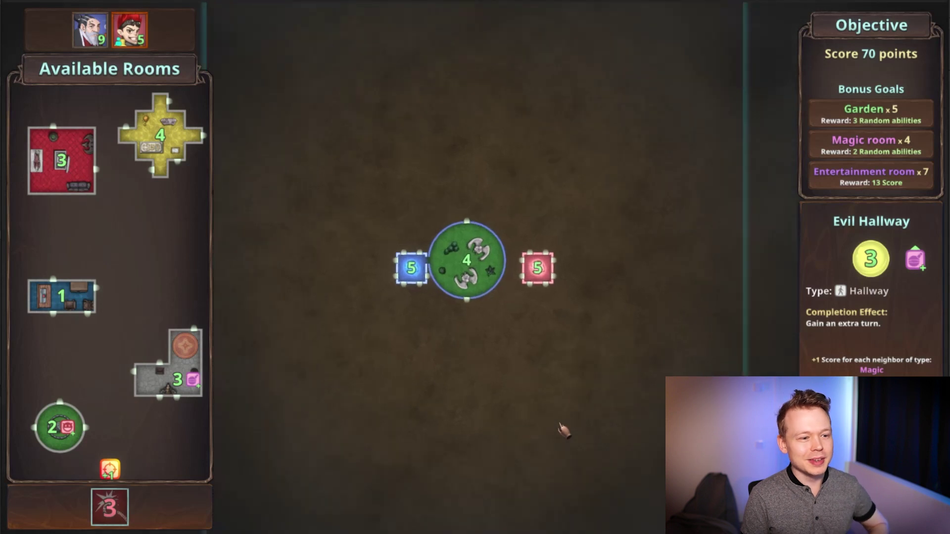
{"action": "scroll", "coordinate": [560, 425], "scroll_direction": "up", "scroll_amount": 2}
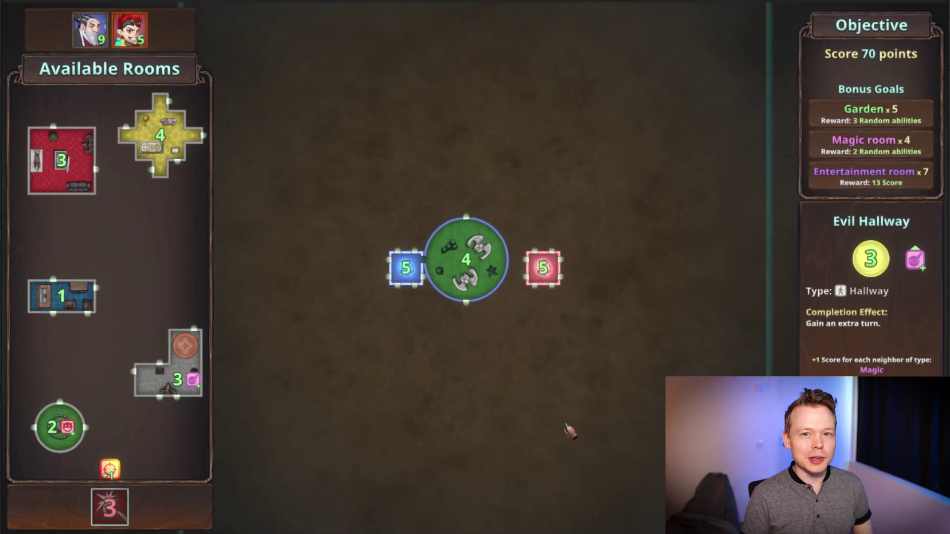
{"action": "scroll", "coordinate": [549, 430], "scroll_direction": "up", "scroll_amount": 1}
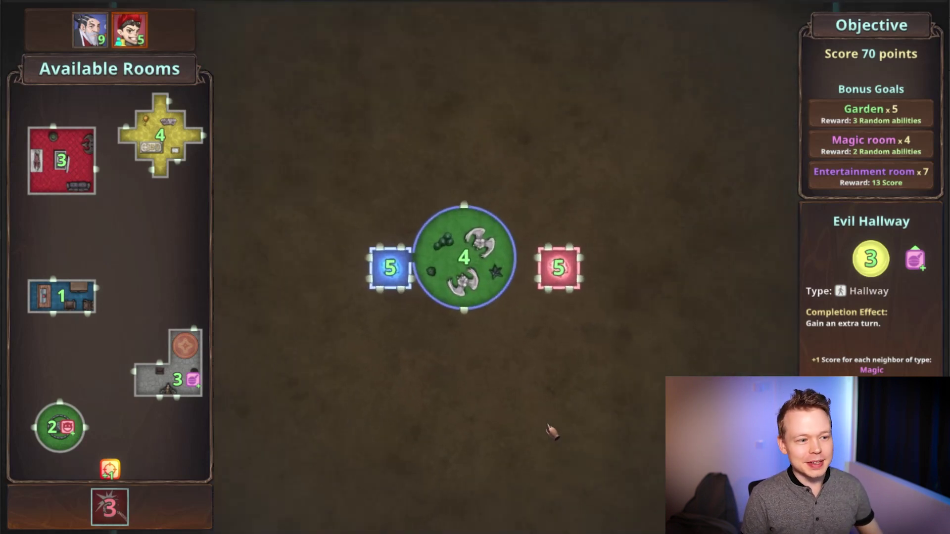
{"action": "scroll", "coordinate": [129, 203], "scroll_direction": "up", "scroll_amount": 2}
{"action": "key", "text": "a"}
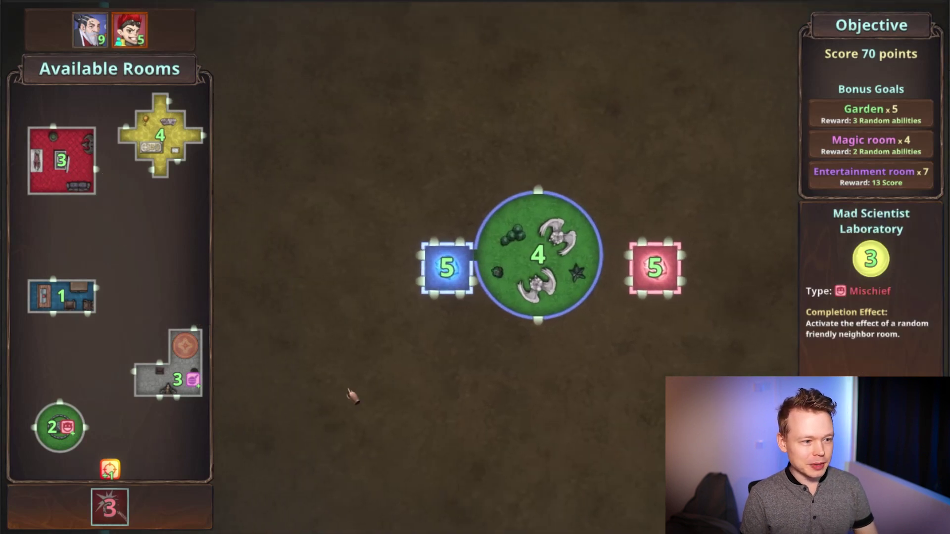
{"action": "left_click_drag", "start_coordinate": [63, 161], "coordinate": [589, 335]}
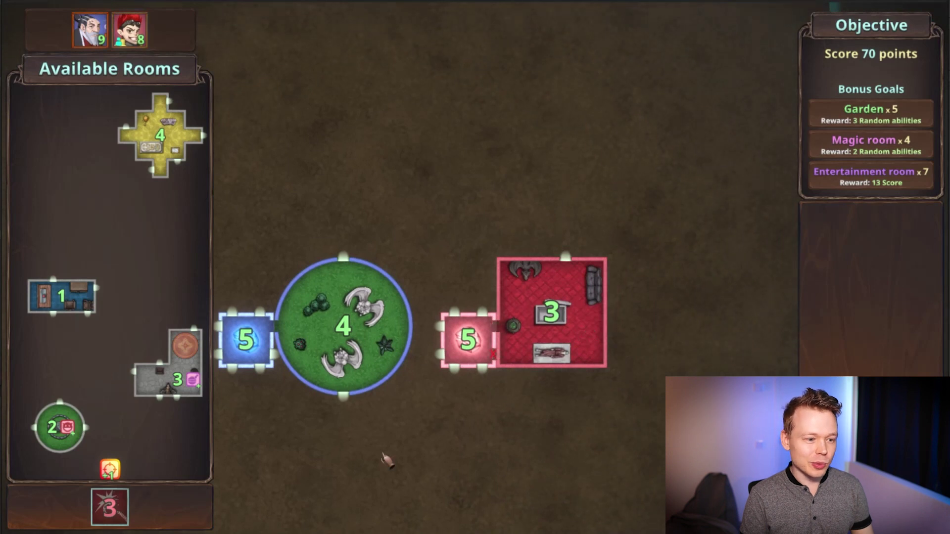
{"action": "left_click_drag", "start_coordinate": [168, 371], "coordinate": [555, 449]}
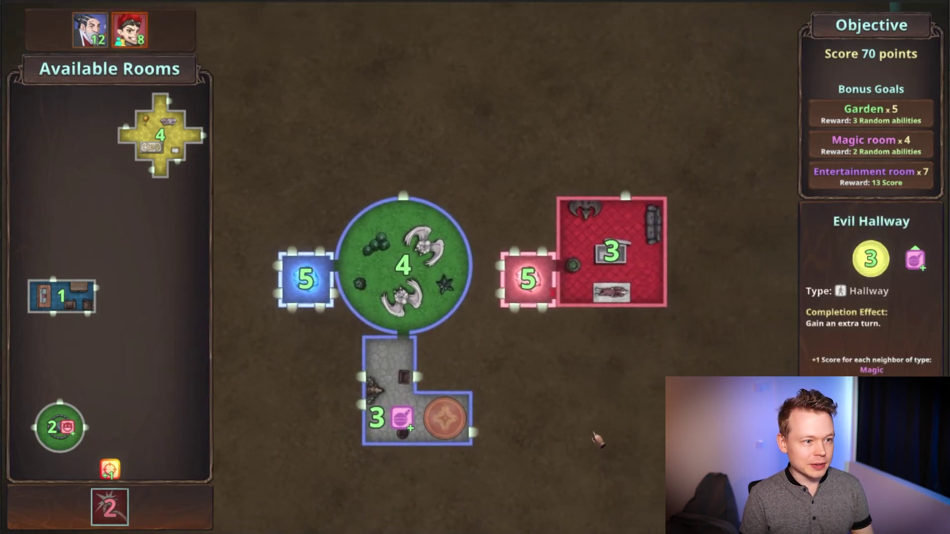
{"action": "mouse_move", "coordinate": [172, 164]}
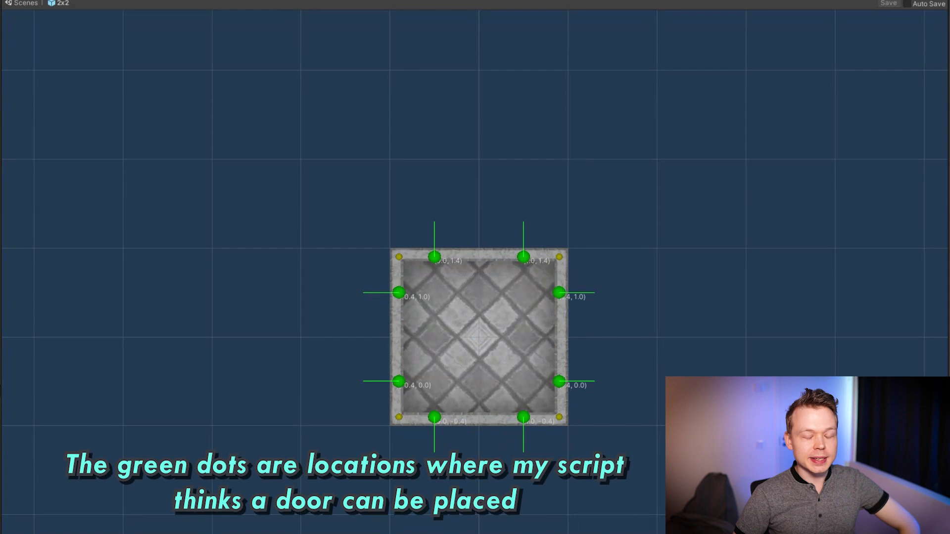
Zoom and pan the Scene view to centre the UBlock room prefab and its door points.
{"action": "scroll", "coordinate": [475, 267], "scroll_direction": "up", "scroll_amount": 2}
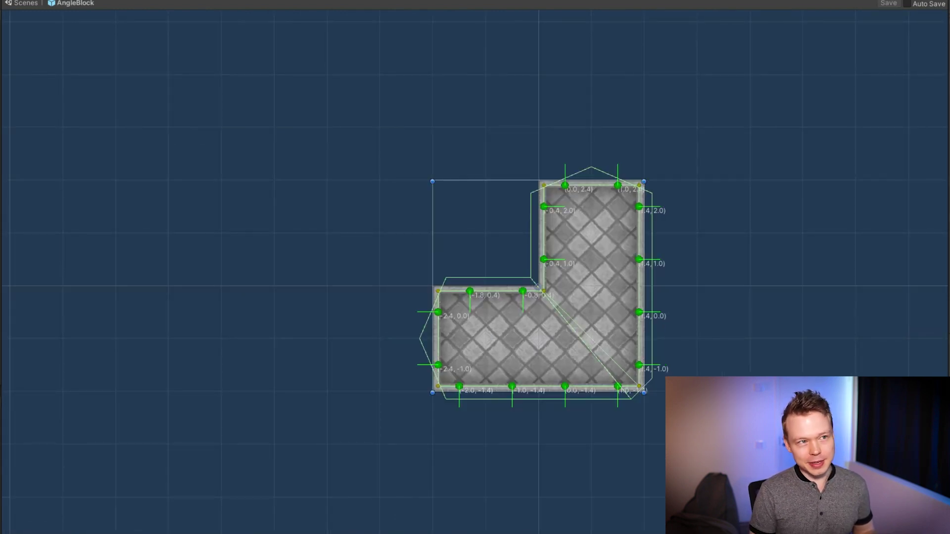
{"action": "scroll", "coordinate": [660, 442], "scroll_direction": "up", "scroll_amount": 5}
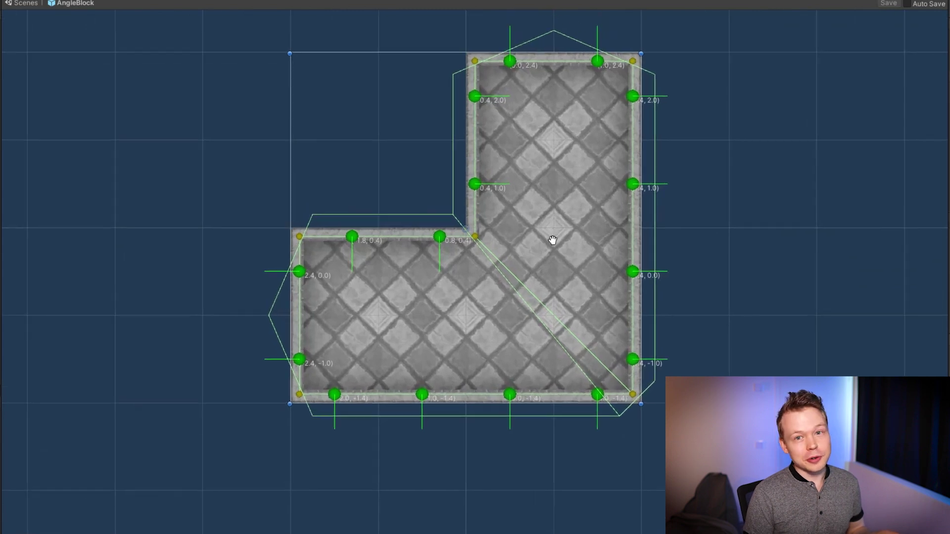
{"action": "middle_click_drag", "start_coordinate": [553, 230], "coordinate": [541, 303]}
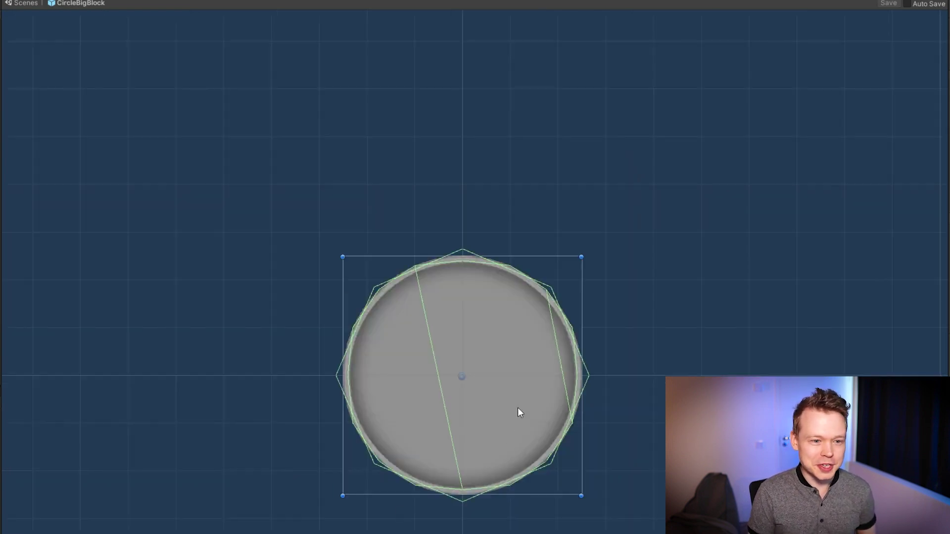
{"action": "scroll", "coordinate": [517, 408], "scroll_direction": "up", "scroll_amount": 2}
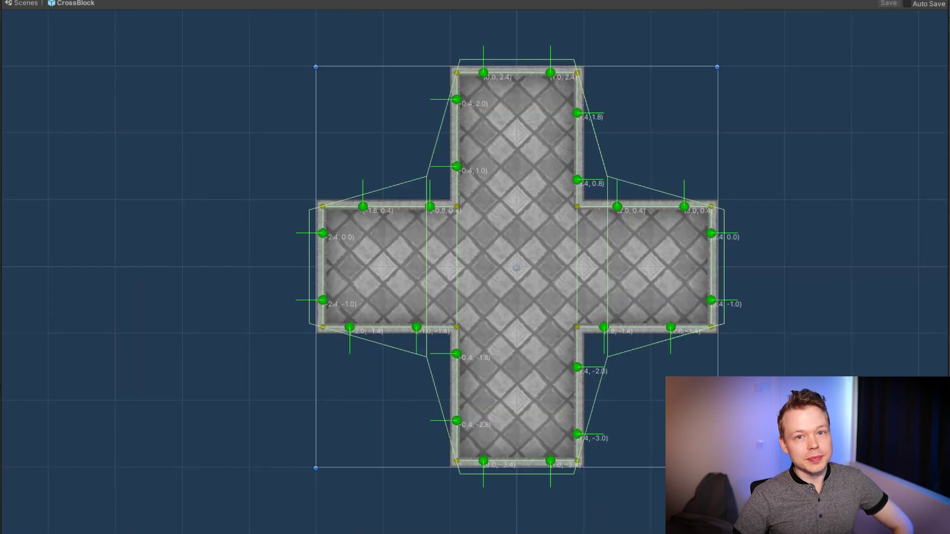
{"action": "scroll", "coordinate": [708, 216], "scroll_direction": "up", "scroll_amount": 5}
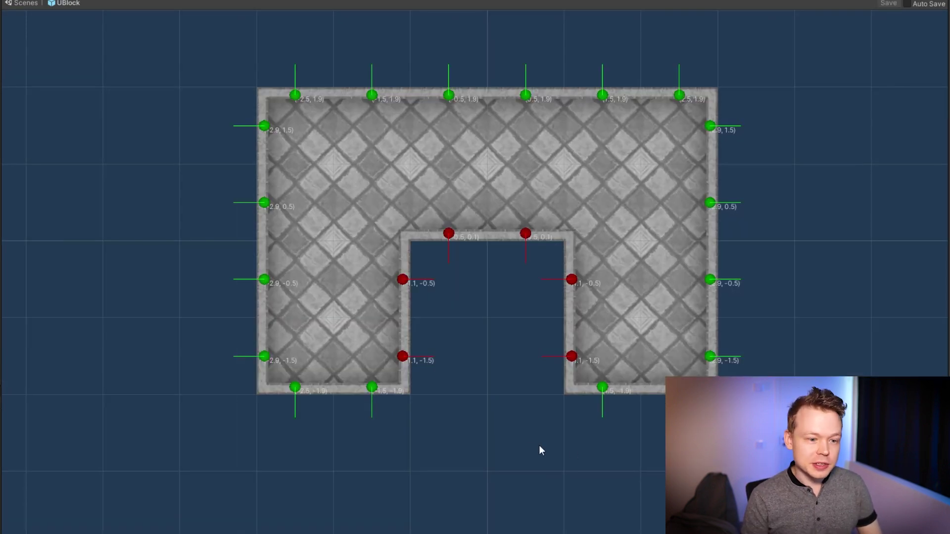
Zoom in and back out on the UBlock room's notch and outer-wall door points.
{"action": "scroll", "coordinate": [386, 217], "scroll_direction": "up", "scroll_amount": 5}
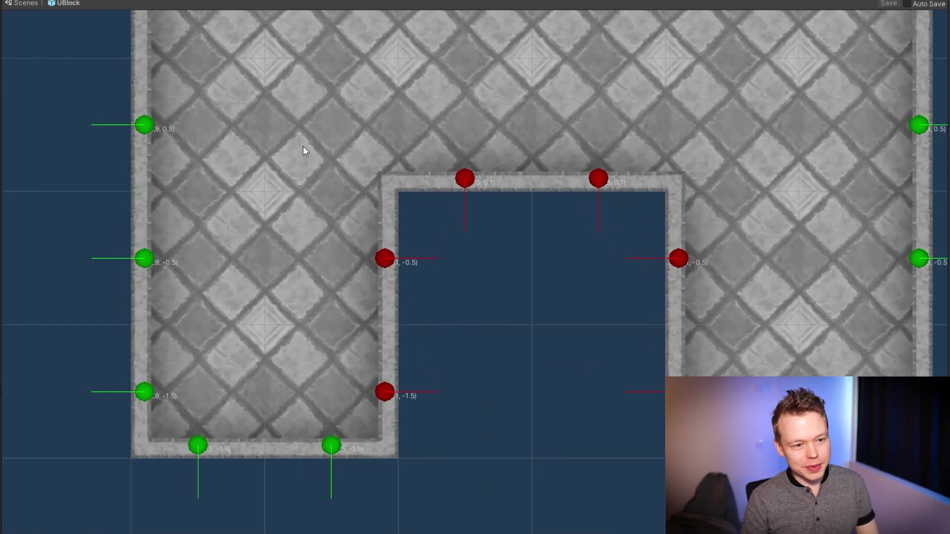
{"action": "scroll", "coordinate": [303, 147], "scroll_direction": "down", "scroll_amount": 3}
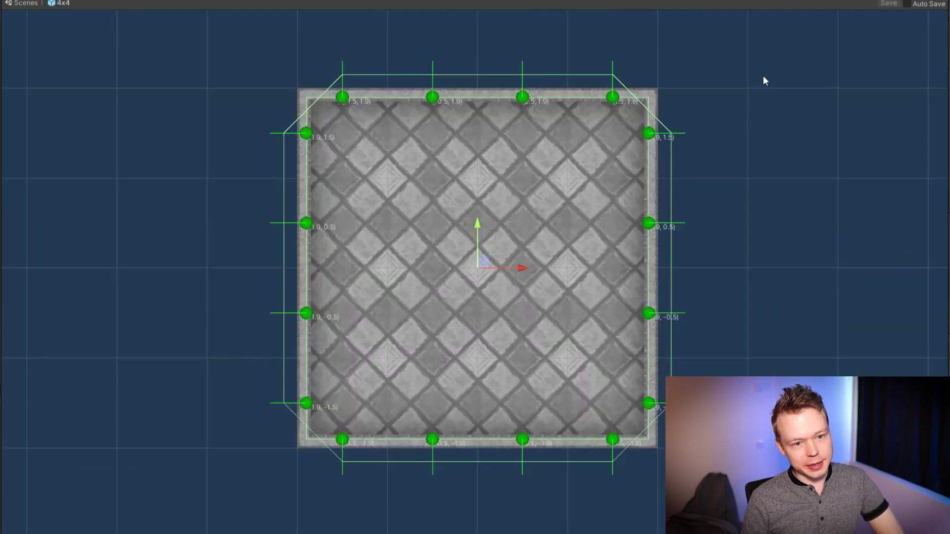
Deselect the 4x4 room to hide its outlines, then zoom and pan to frame its door points.
{"action": "left_click", "coordinate": [781, 283]}
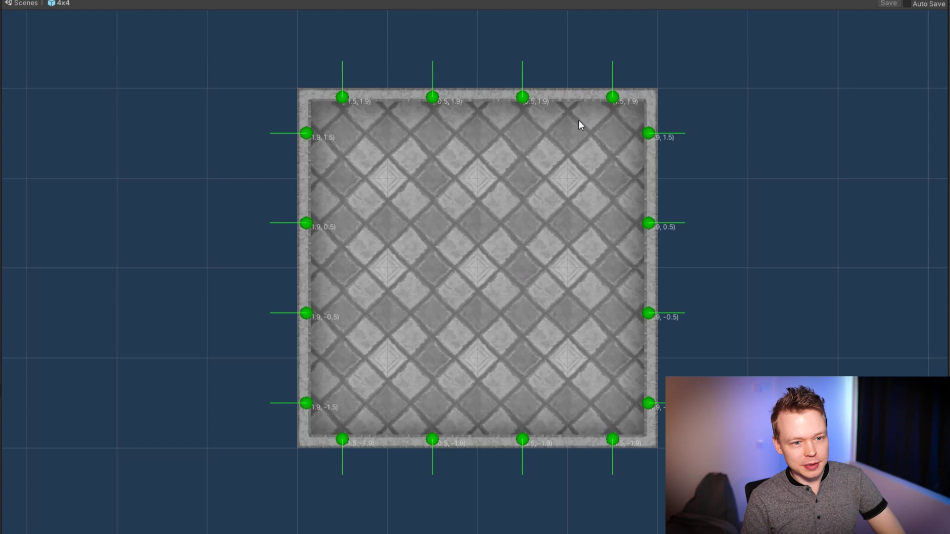
{"action": "scroll", "coordinate": [578, 120], "scroll_direction": "down", "scroll_amount": 1}
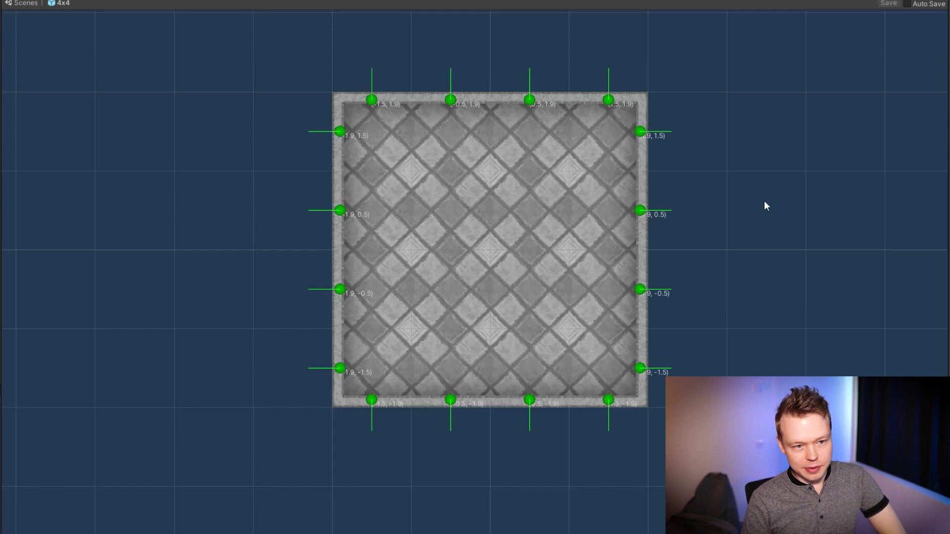
{"action": "scroll", "coordinate": [764, 210], "scroll_direction": "down", "scroll_amount": 1}
{"action": "middle_click_drag", "start_coordinate": [763, 205], "coordinate": [774, 295]}
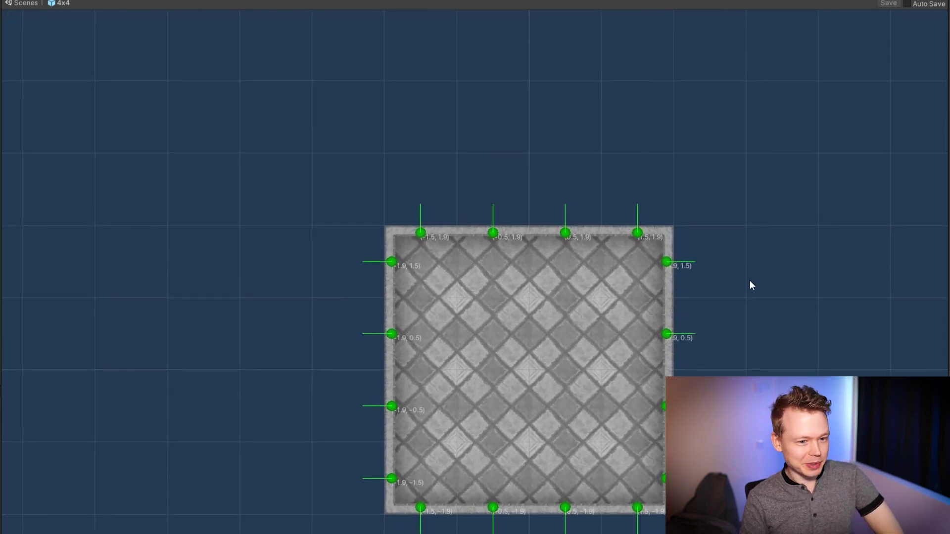
{"action": "scroll", "coordinate": [738, 296], "scroll_direction": "up", "scroll_amount": 1}
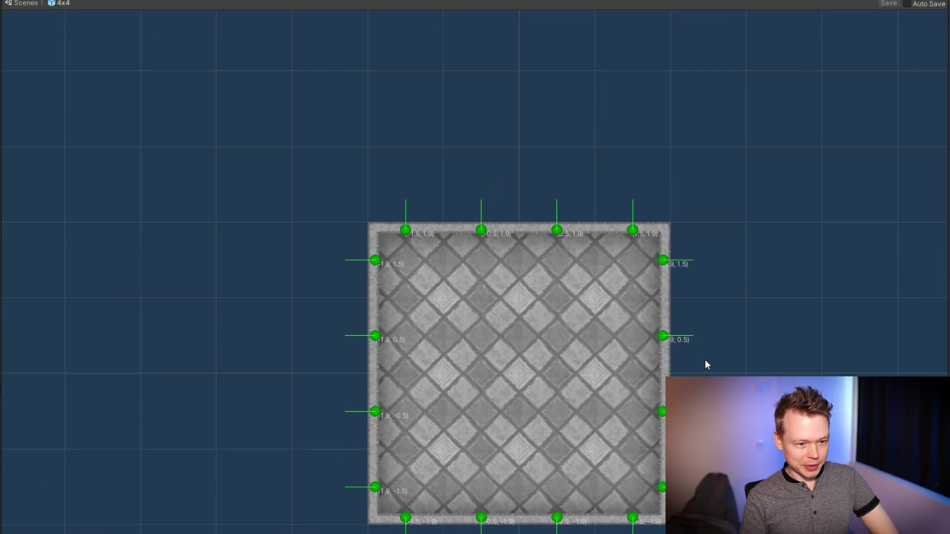
{"action": "middle_click_drag", "start_coordinate": [704, 363], "coordinate": [704, 284]}
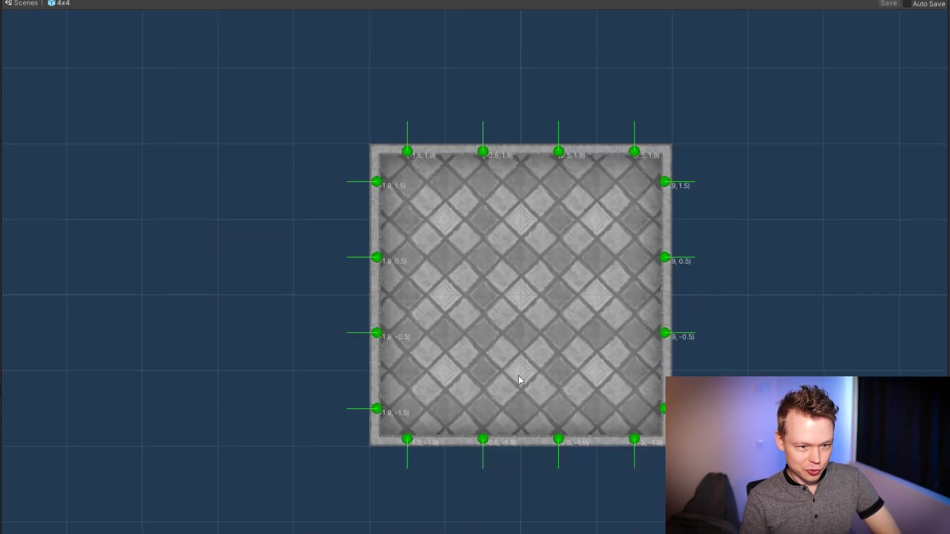
{"action": "scroll", "coordinate": [618, 101], "scroll_direction": "up", "scroll_amount": 5}
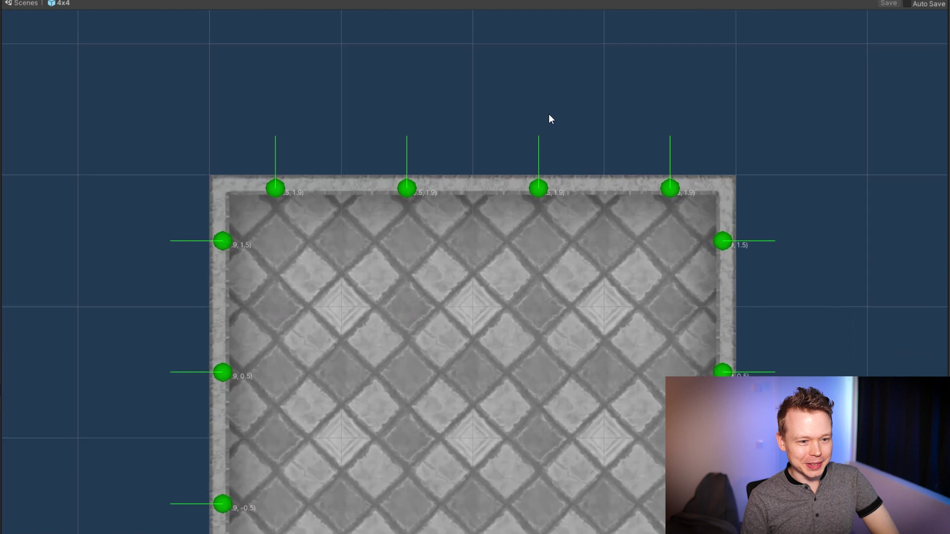
{"action": "scroll", "coordinate": [550, 125], "scroll_direction": "up", "scroll_amount": 2}
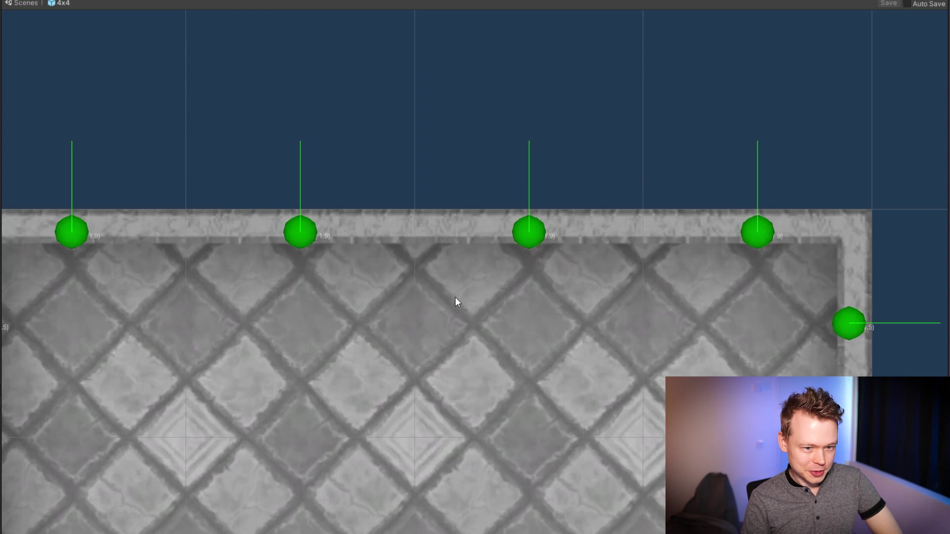
{"action": "scroll", "coordinate": [641, 287], "scroll_direction": "down", "scroll_amount": 4}
{"action": "scroll", "coordinate": [812, 238], "scroll_direction": "down", "scroll_amount": 2}
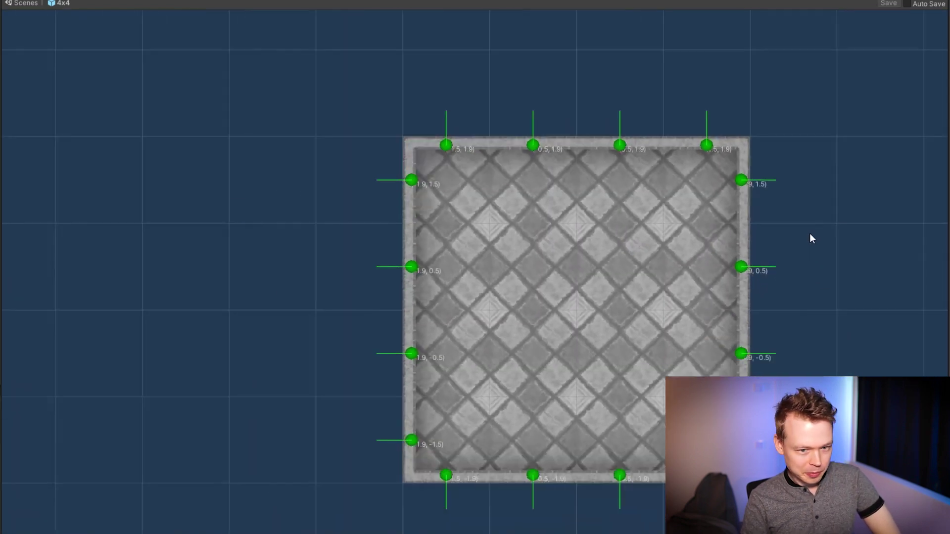
{"action": "scroll", "coordinate": [748, 236], "scroll_direction": "down", "scroll_amount": 1}
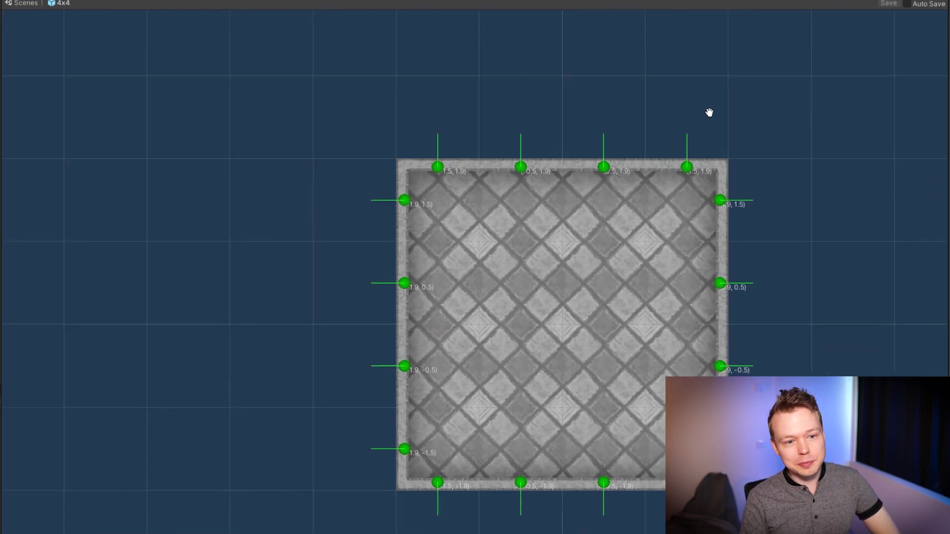
{"action": "scroll", "coordinate": [462, 188], "scroll_direction": "up", "scroll_amount": 4}
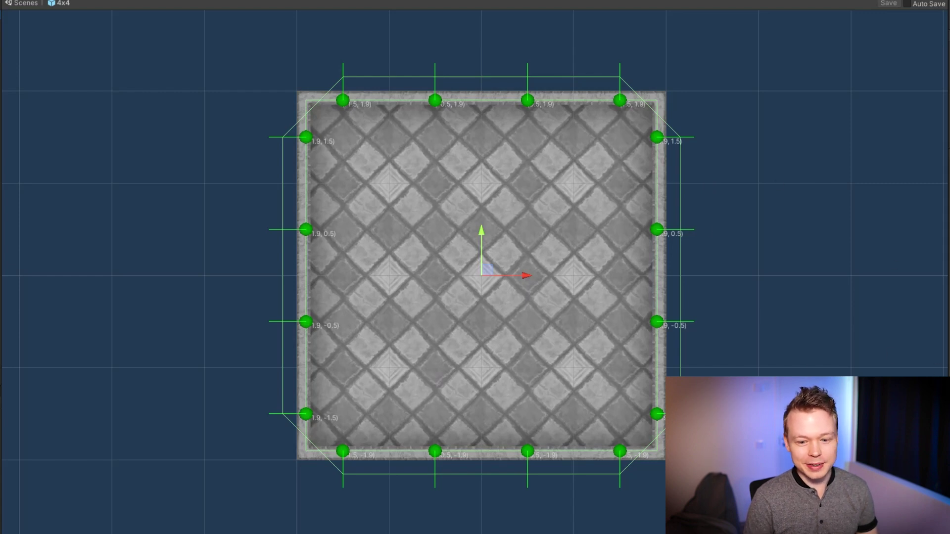
Drag the 4x4 room's stray top-right door point to (2.4, 1.9), in line with the top row.
{"action": "left_click_drag", "start_coordinate": [619, 100], "coordinate": [706, 75]}
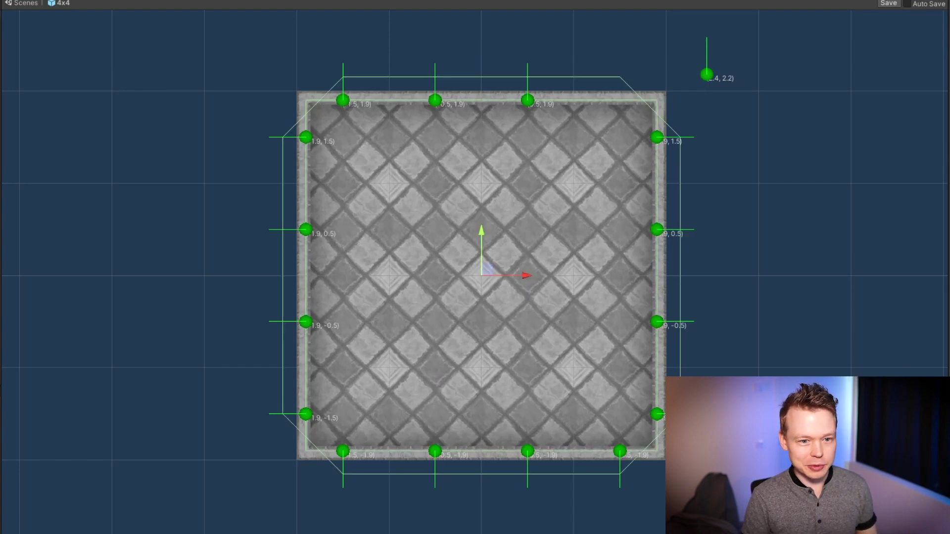
{"action": "left_click_drag", "start_coordinate": [707, 75], "coordinate": [620, 100]}
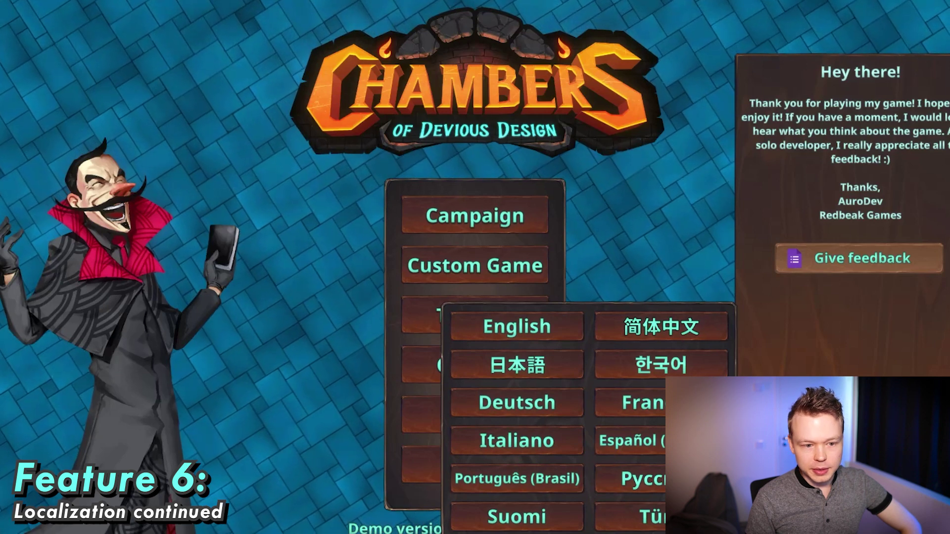
{"action": "key", "text": "Escape"}
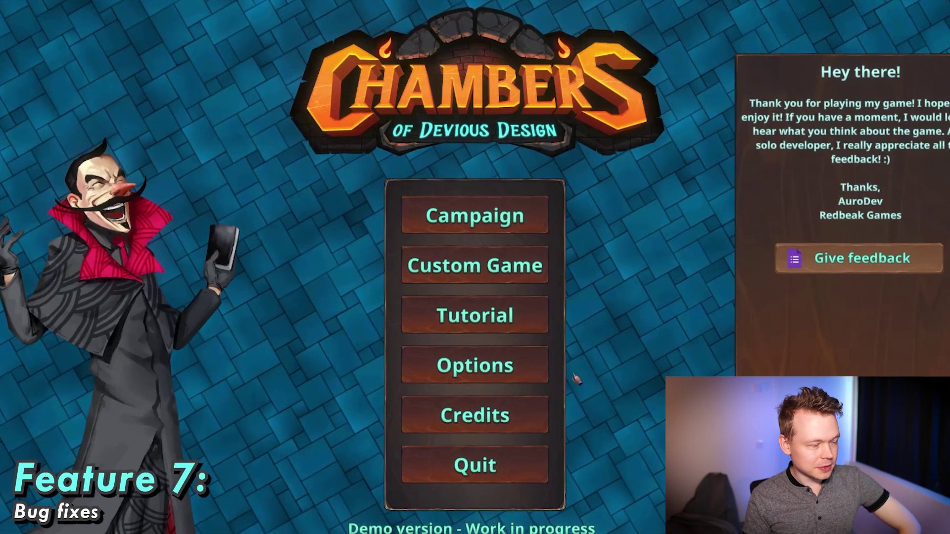
Open Options from the game's main menu.
{"action": "left_click", "coordinate": [536, 372]}
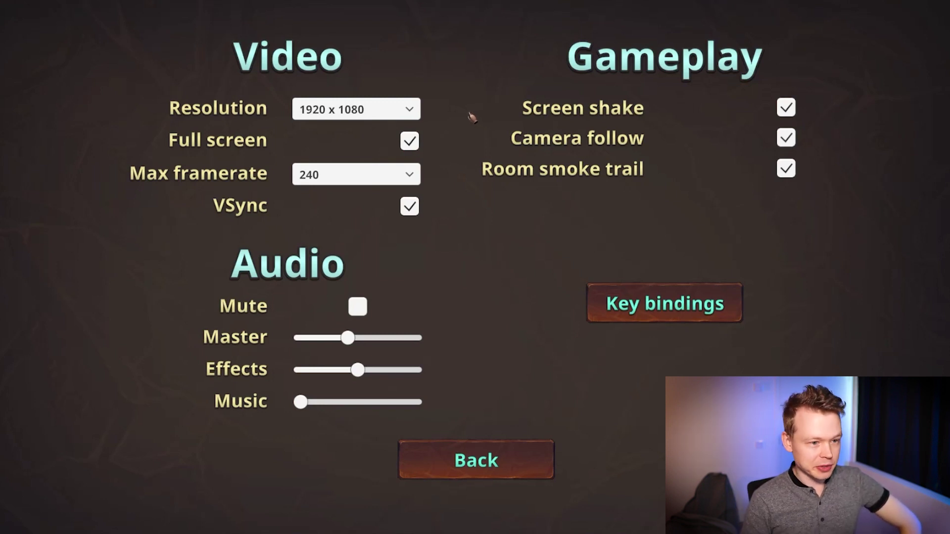
Switch to windowed mode, set 2560 x 1440, then return to full screen.
{"action": "left_click", "coordinate": [410, 141]}
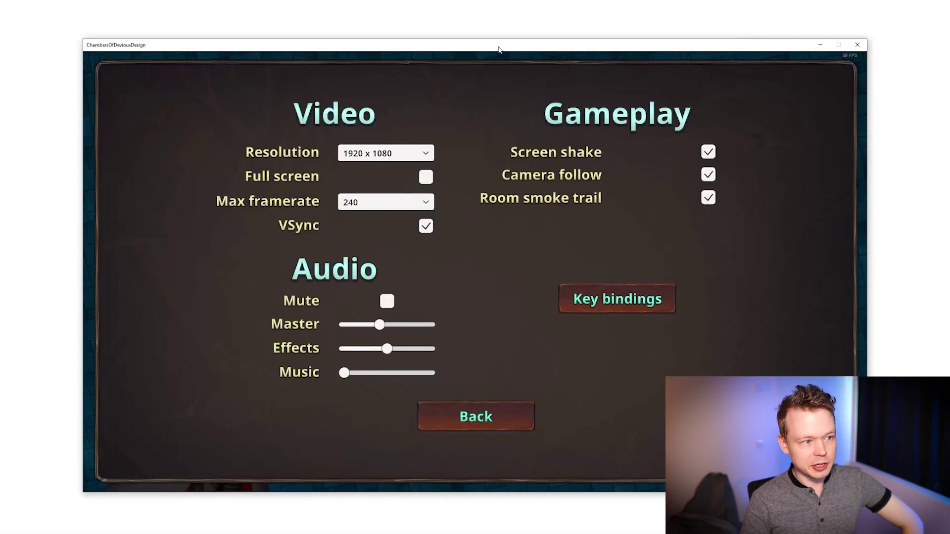
{"action": "left_click_drag", "start_coordinate": [498, 50], "coordinate": [494, 34]}
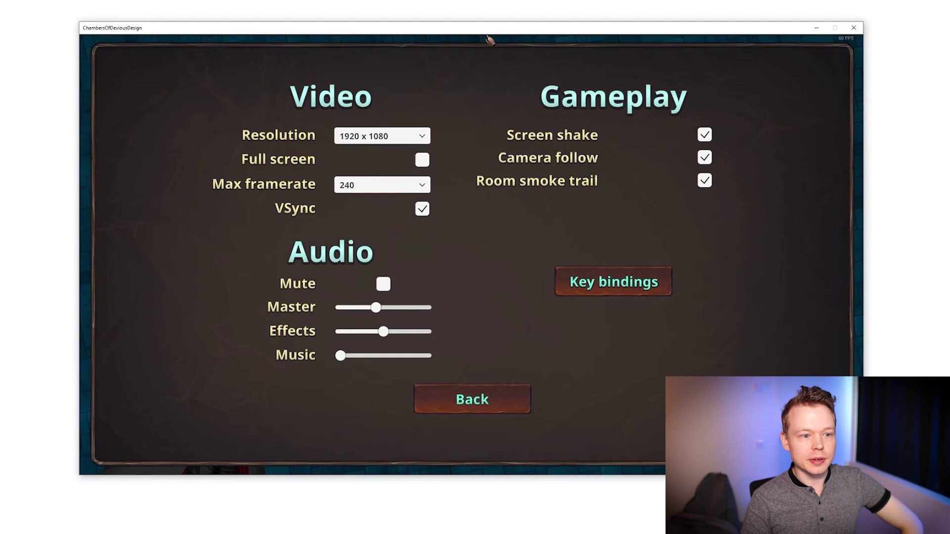
{"action": "left_click", "coordinate": [424, 139]}
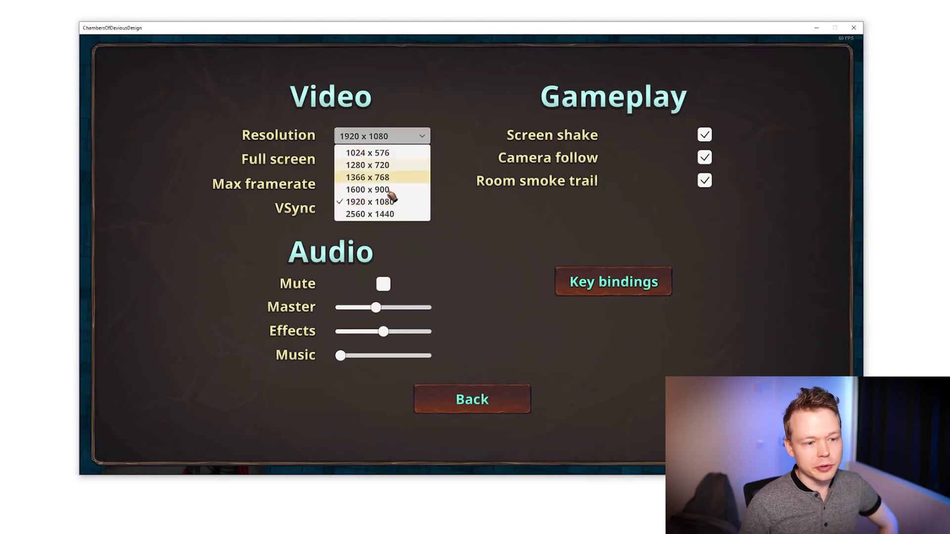
{"action": "left_click", "coordinate": [393, 214]}
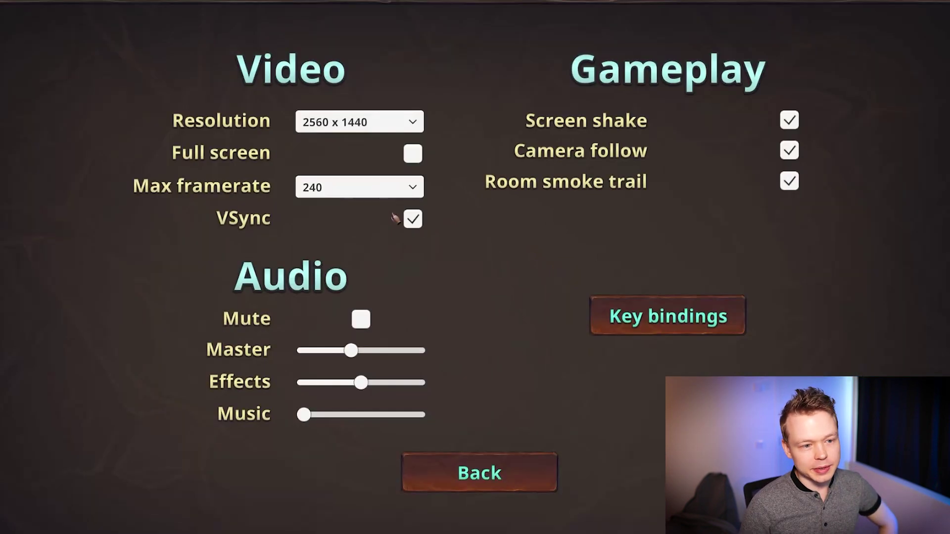
{"action": "left_click", "coordinate": [412, 155]}
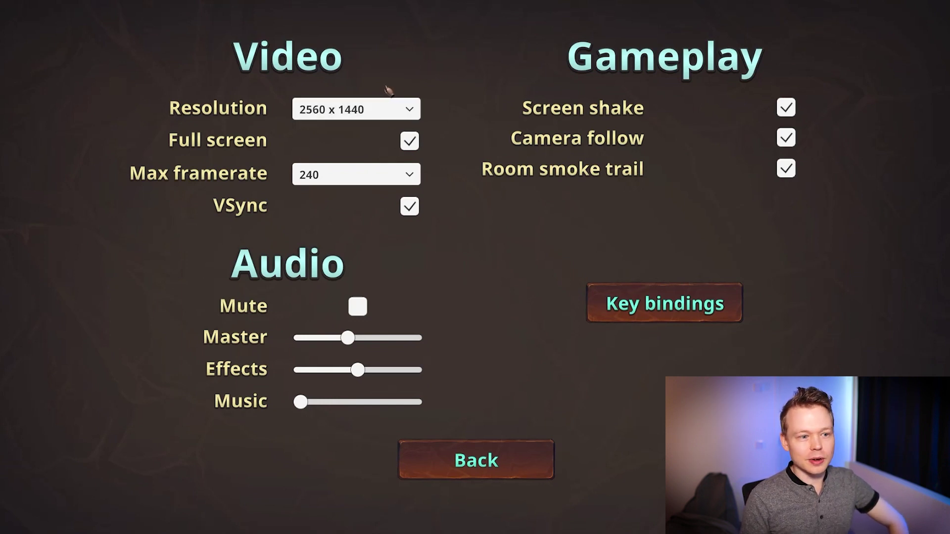
Set 1920 x 1080, go windowed, and dismiss the resolution list unchanged.
{"action": "left_click", "coordinate": [396, 110]}
{"action": "left_click", "coordinate": [379, 199]}
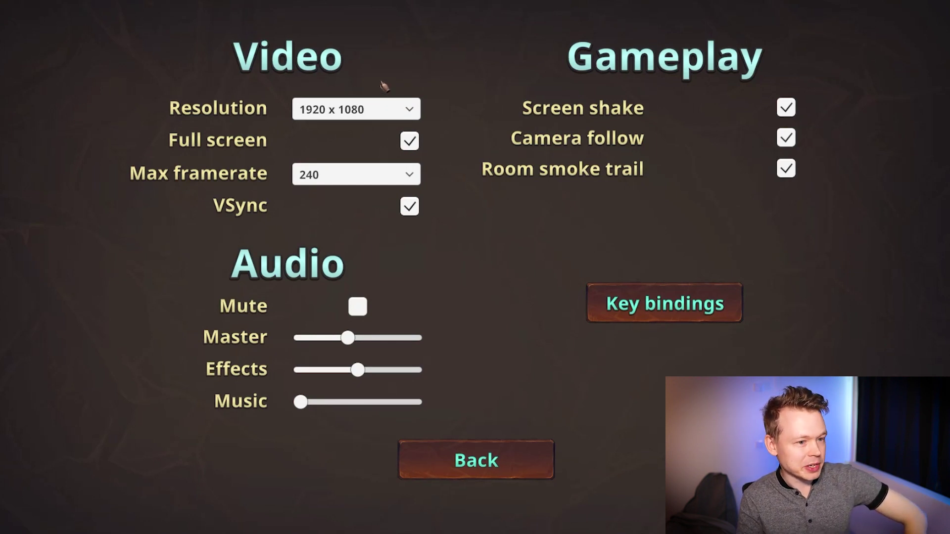
{"action": "left_click", "coordinate": [409, 141]}
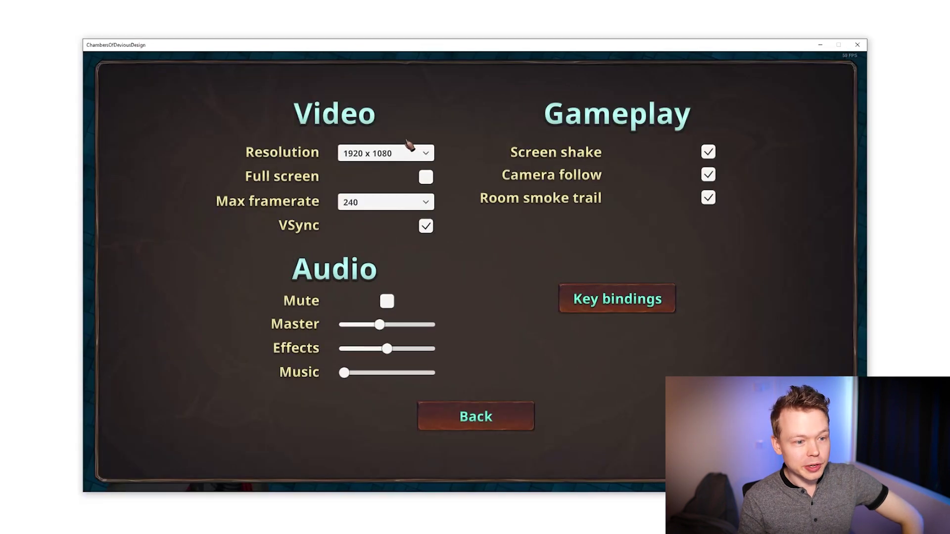
{"action": "left_click", "coordinate": [414, 154]}
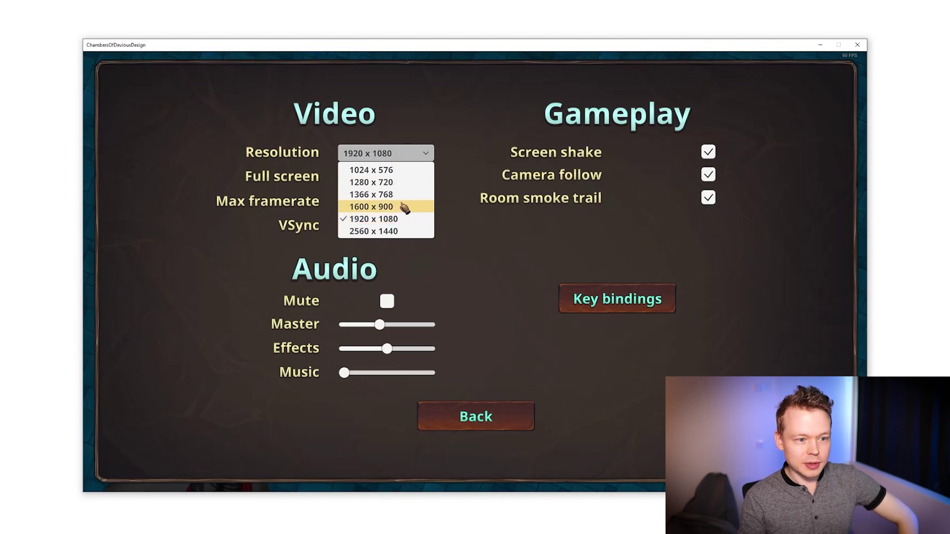
{"action": "left_click", "coordinate": [459, 89]}
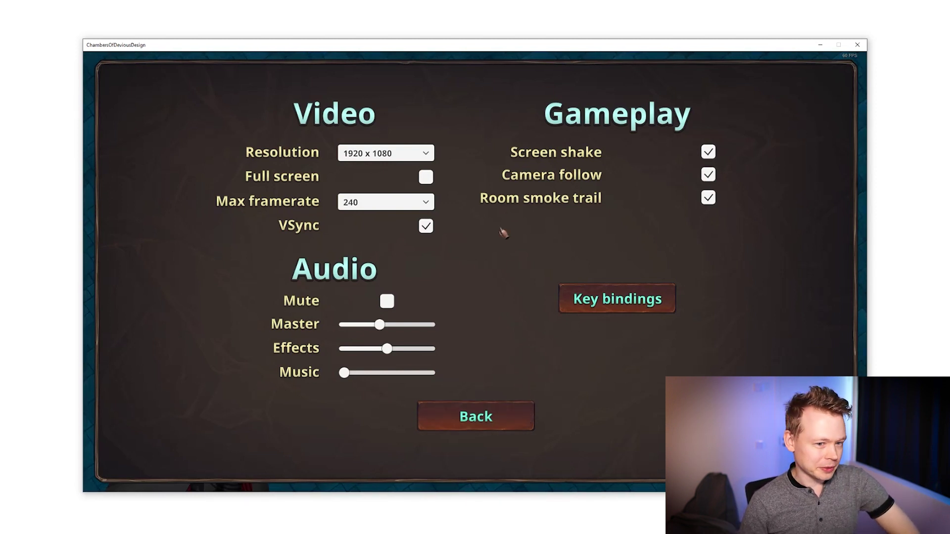
Open Key bindings to view the W/A/S/D, Q/E and Esc controls.
{"action": "left_click", "coordinate": [635, 298]}
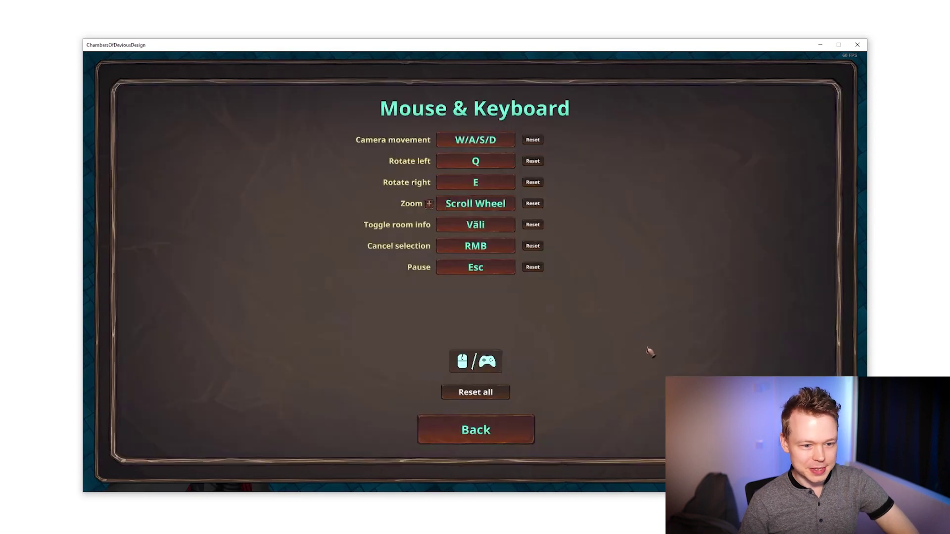
Go back from key bindings to the options screen and refocus the game window.
{"action": "left_click", "coordinate": [515, 434]}
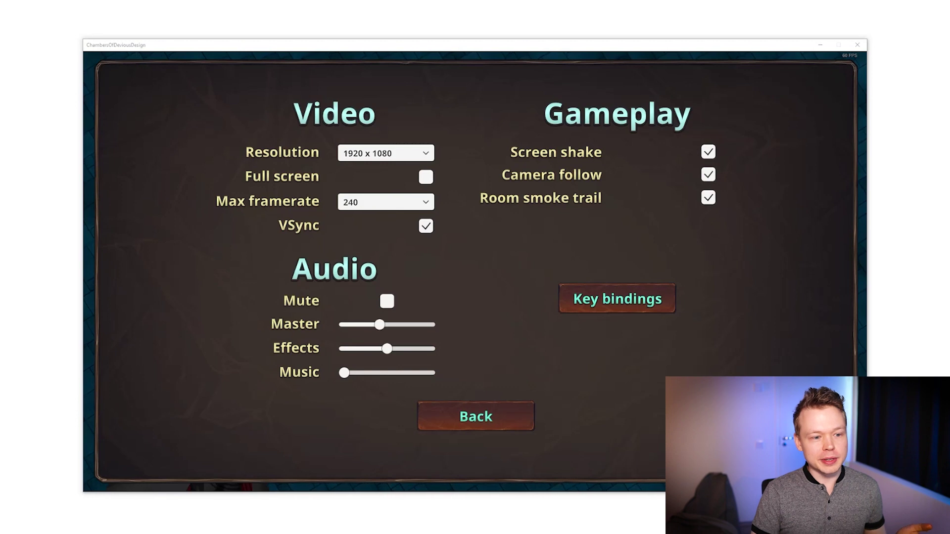
{"action": "left_click", "coordinate": [401, 160]}
Switch the resolution to 2560 x 1440, then to 1920 x 1080.
{"action": "left_click", "coordinate": [401, 154]}
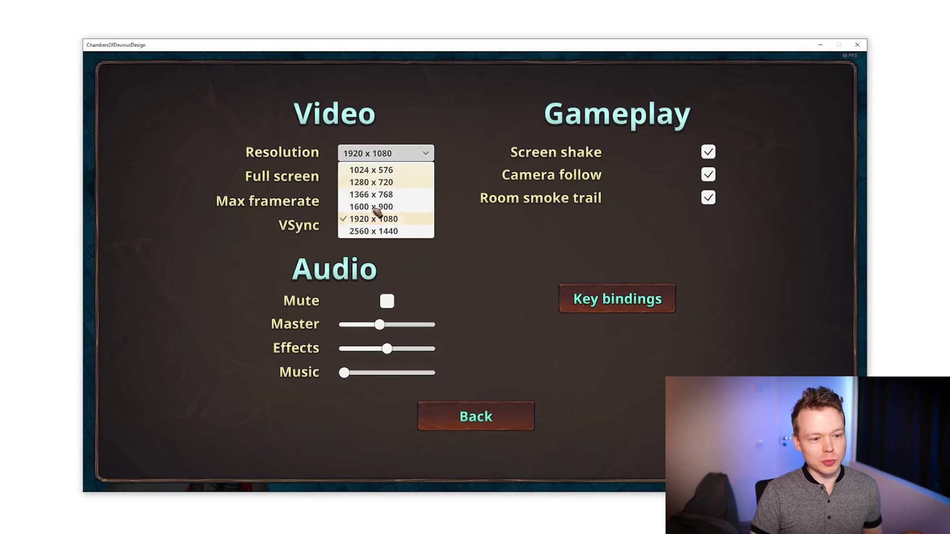
{"action": "left_click", "coordinate": [386, 231]}
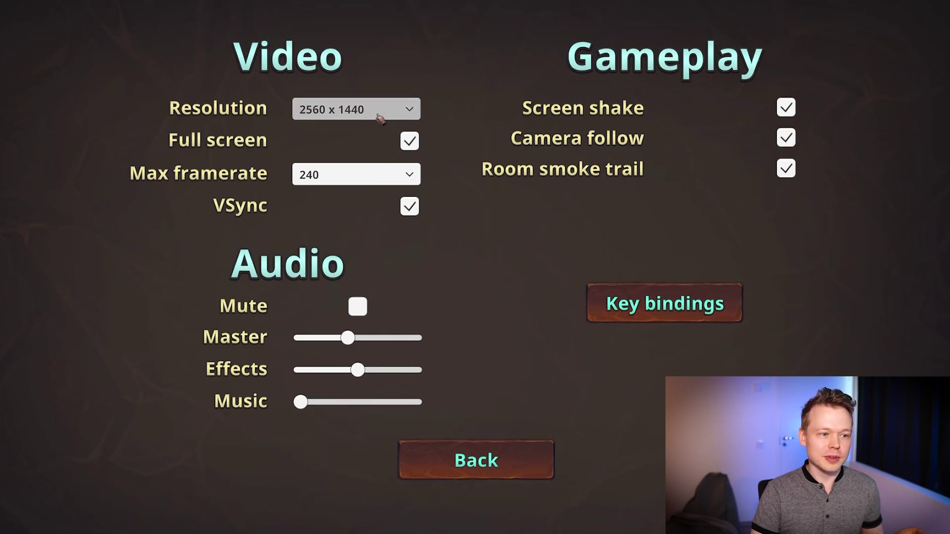
{"action": "left_click", "coordinate": [409, 108]}
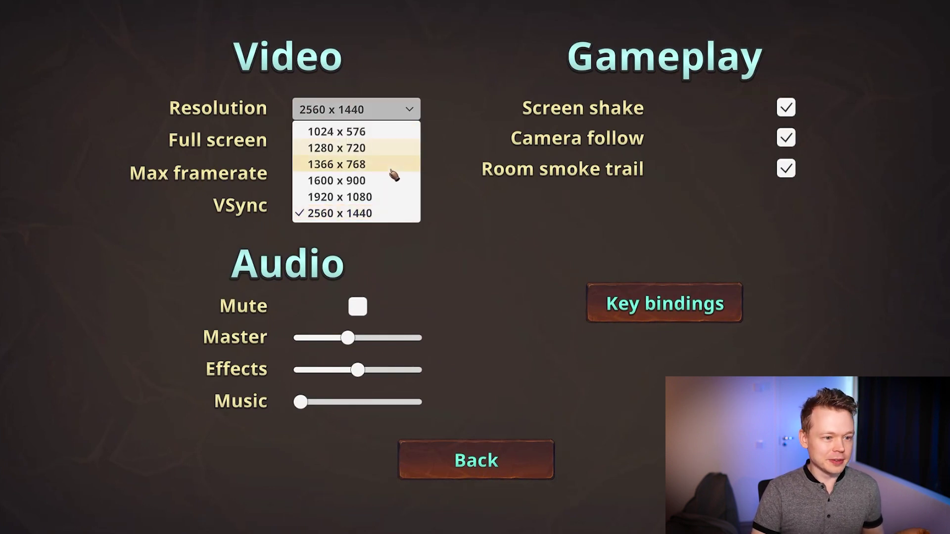
{"action": "left_click", "coordinate": [393, 197]}
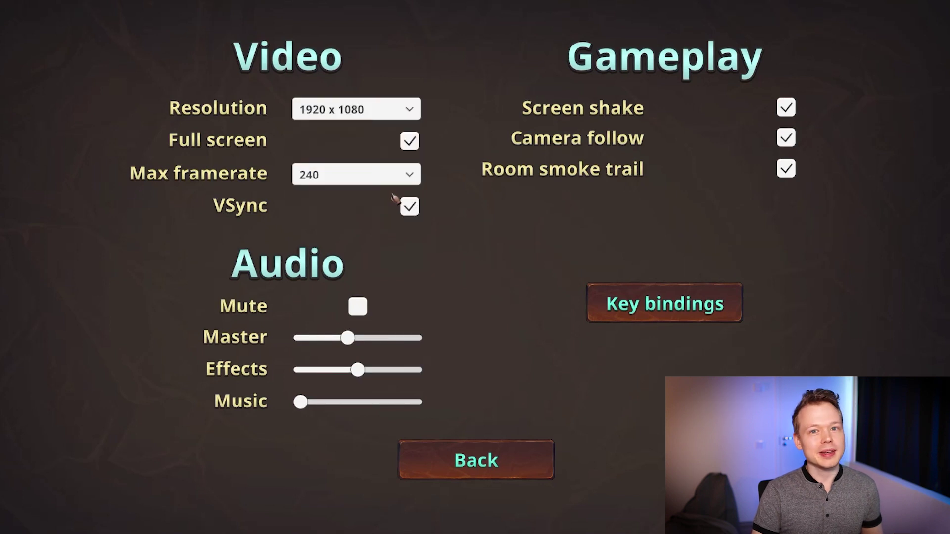
Go windowed and try 1600 x 900, then 1366 x 768.
{"action": "left_click", "coordinate": [412, 144]}
{"action": "left_click", "coordinate": [423, 154]}
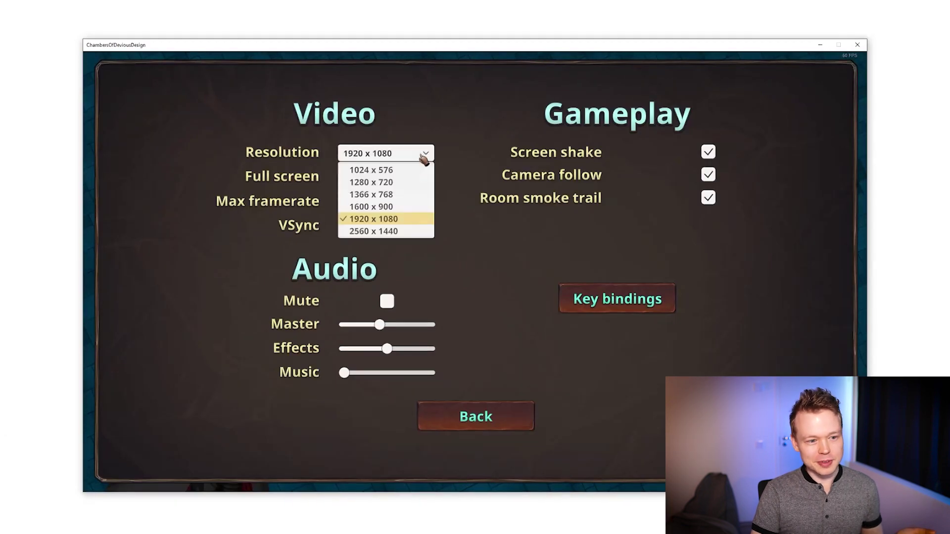
{"action": "left_click", "coordinate": [375, 206]}
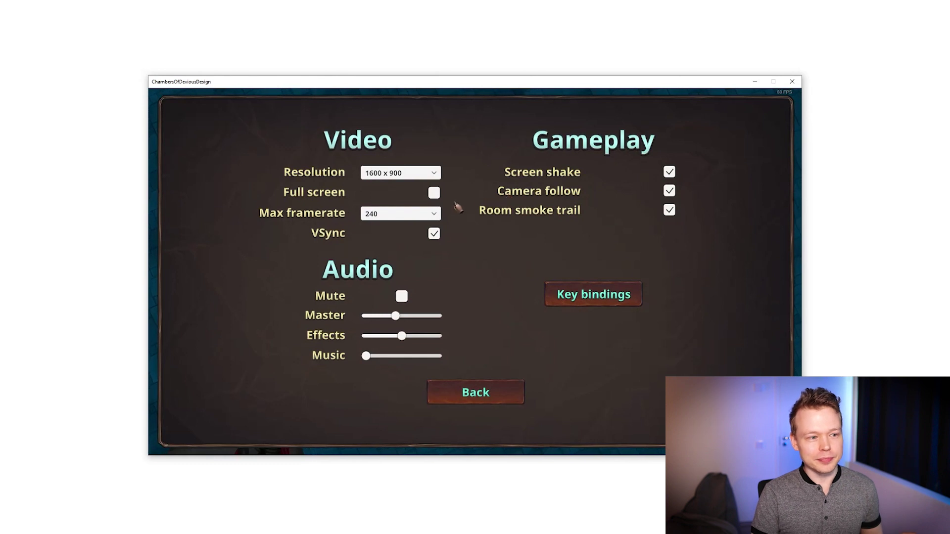
{"action": "left_click", "coordinate": [426, 173]}
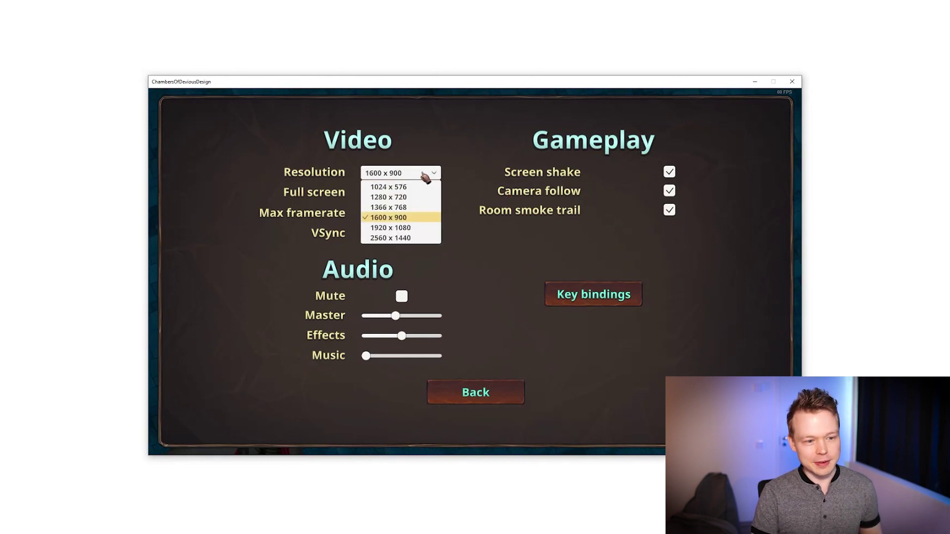
{"action": "left_click", "coordinate": [417, 207]}
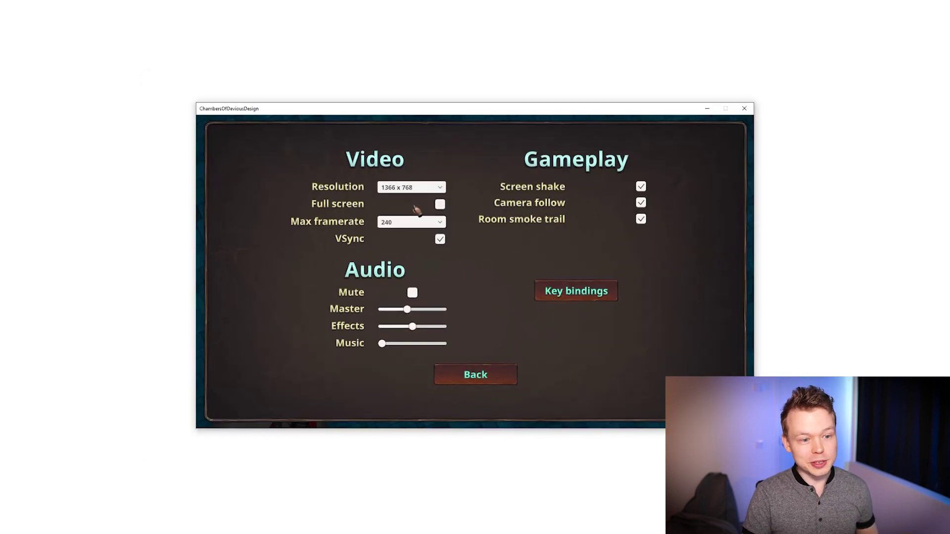
Set 2560 x 1440, return to full screen, try 1920 x 1080, and finish on 2560 x 1440.
{"action": "left_click", "coordinate": [418, 188]}
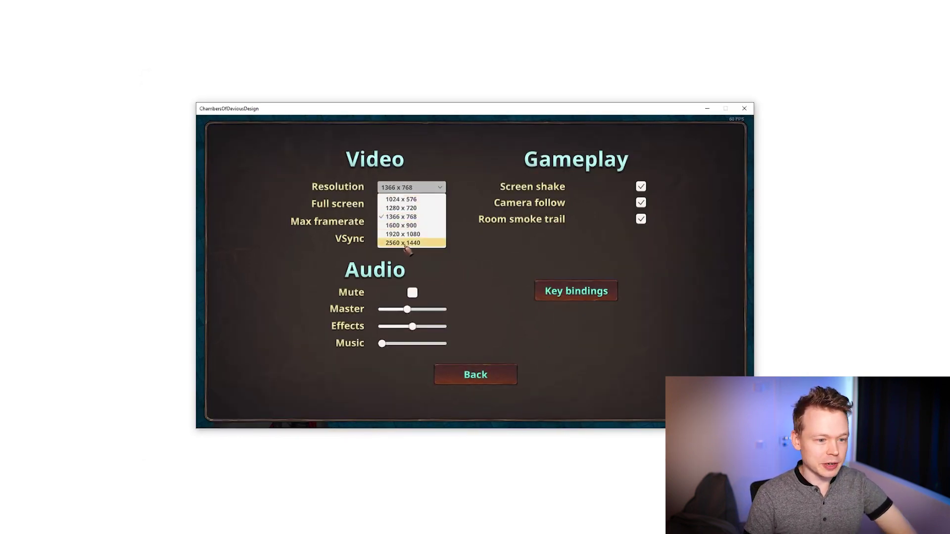
{"action": "left_click", "coordinate": [403, 242]}
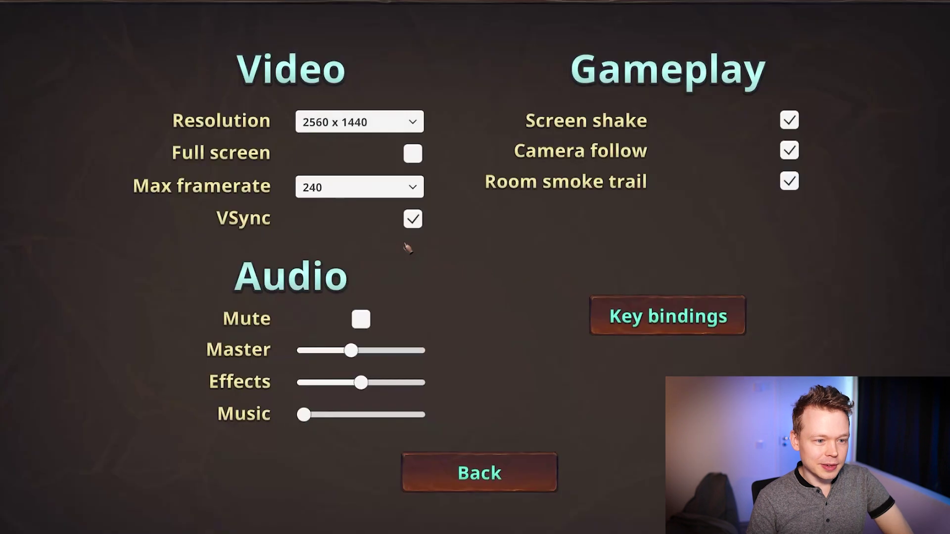
{"action": "left_click", "coordinate": [417, 152]}
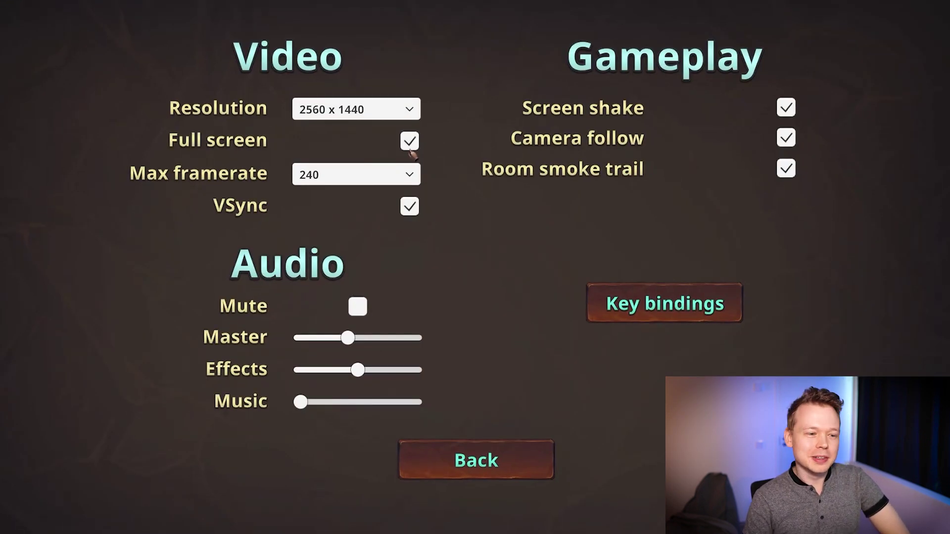
{"action": "left_click", "coordinate": [401, 110]}
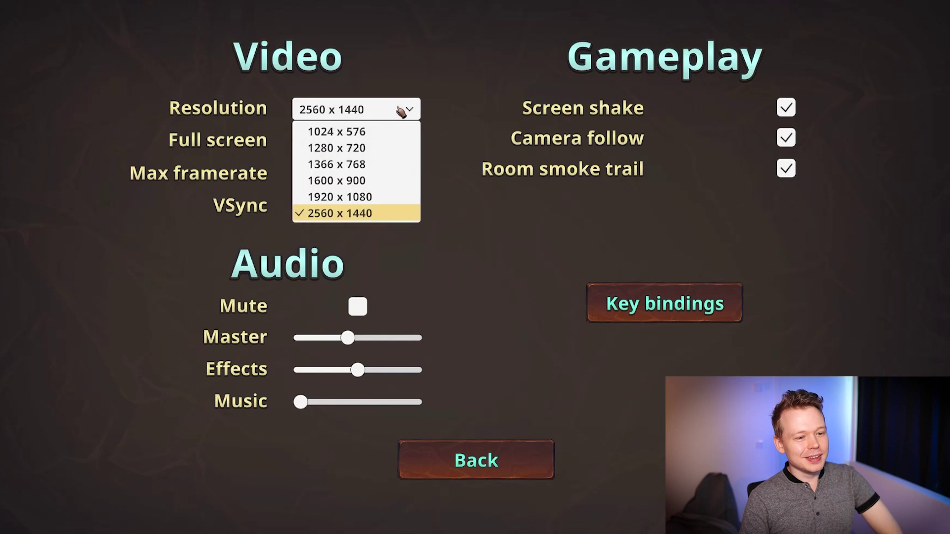
{"action": "left_click", "coordinate": [338, 198]}
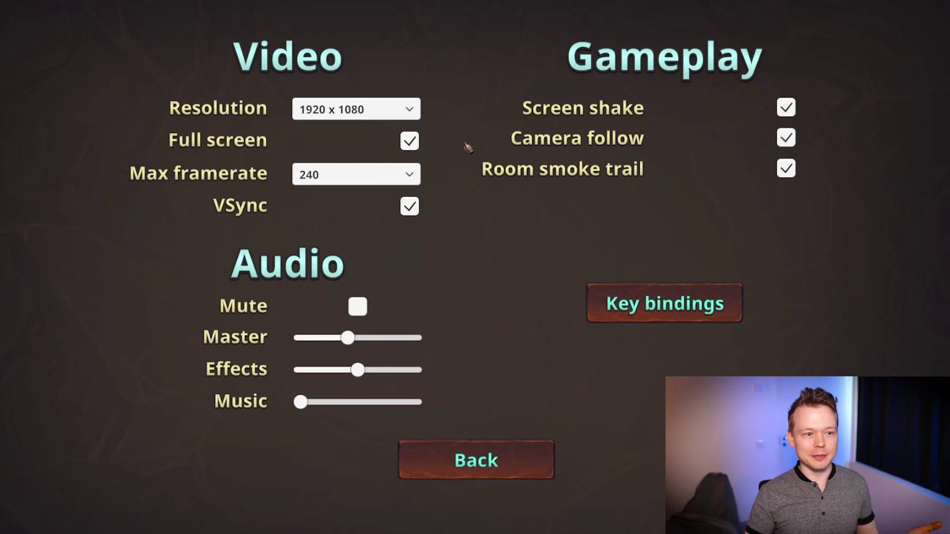
{"action": "left_click", "coordinate": [408, 113]}
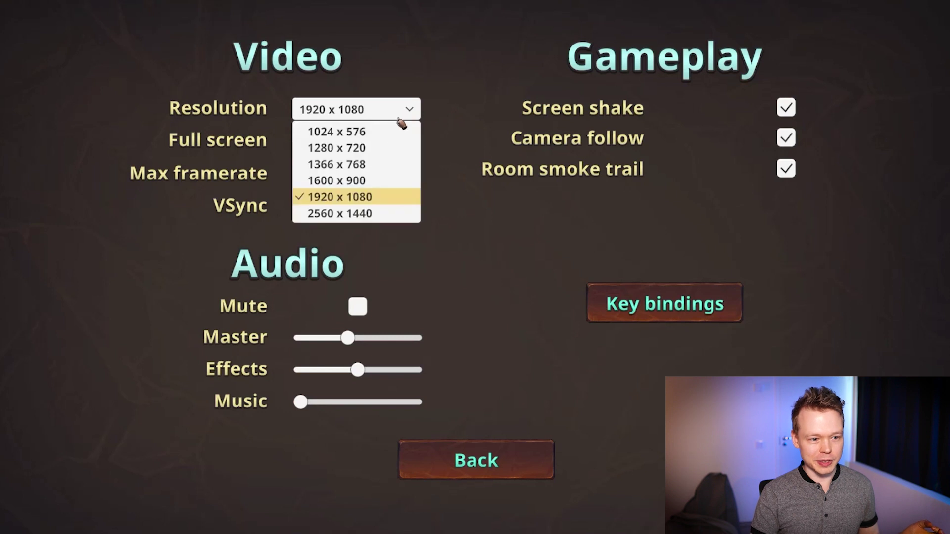
{"action": "left_click", "coordinate": [368, 215]}
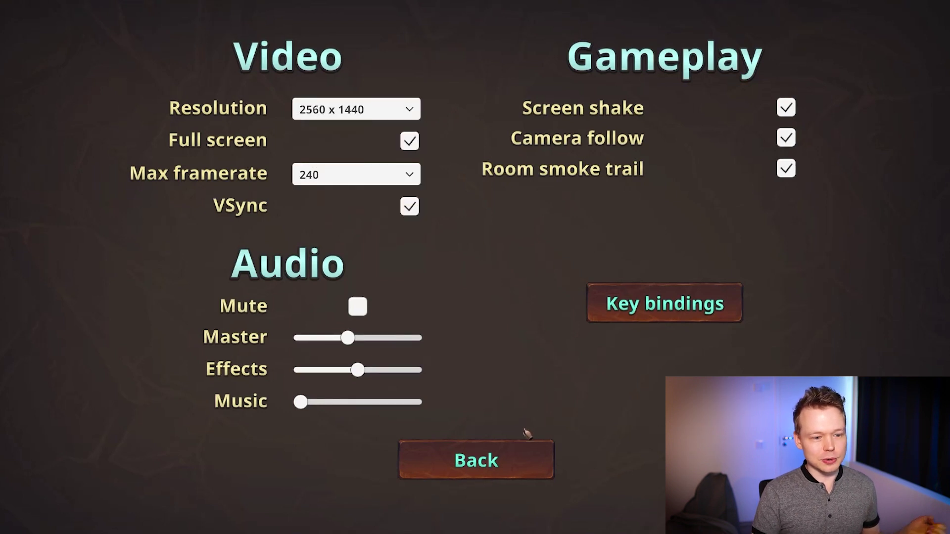